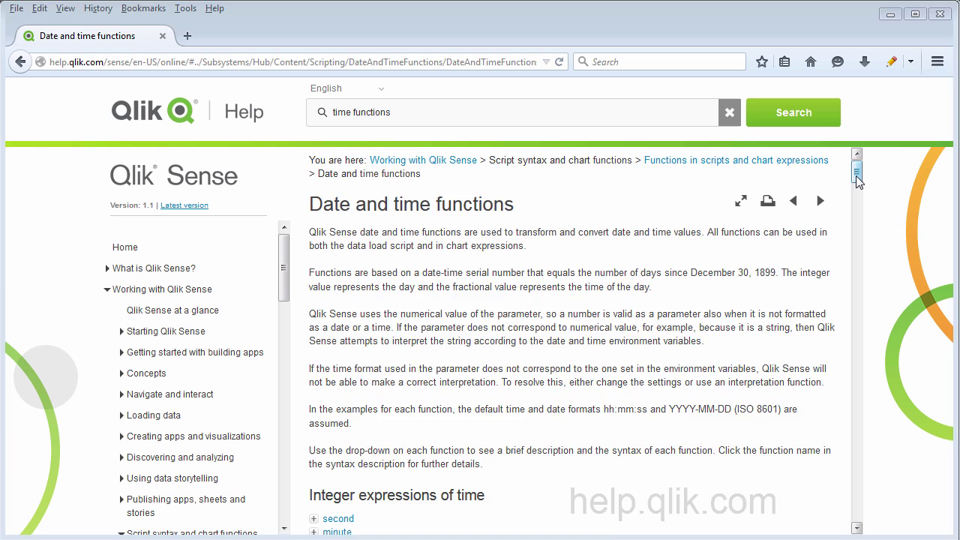
- Scroll the Qlik Help date and time functions page down to Integer expressions of time
left_click_drag(855, 175, 857, 197)
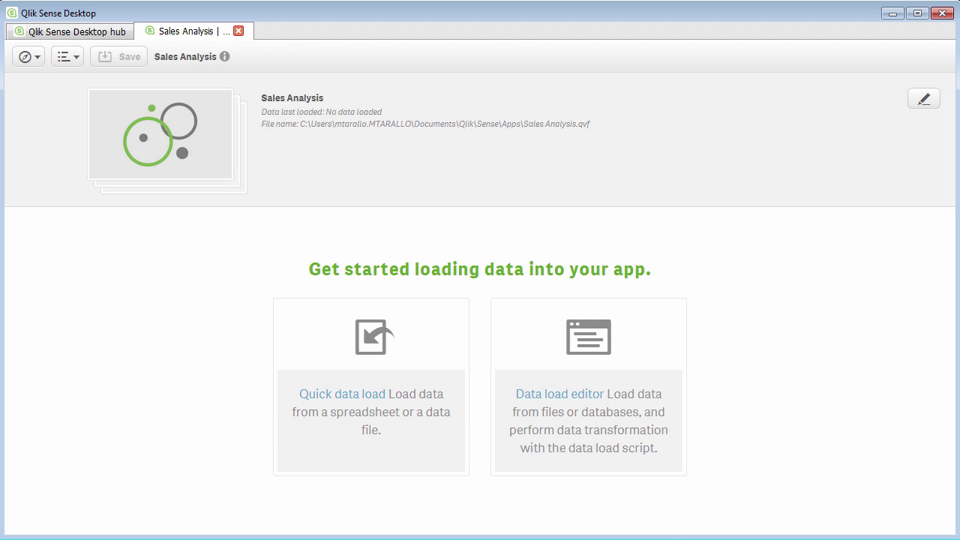
- Load the Orders$ table from Orders.xls into Sales Analysis and close the success dialog
left_click_drag(592, 539, 583, 428)
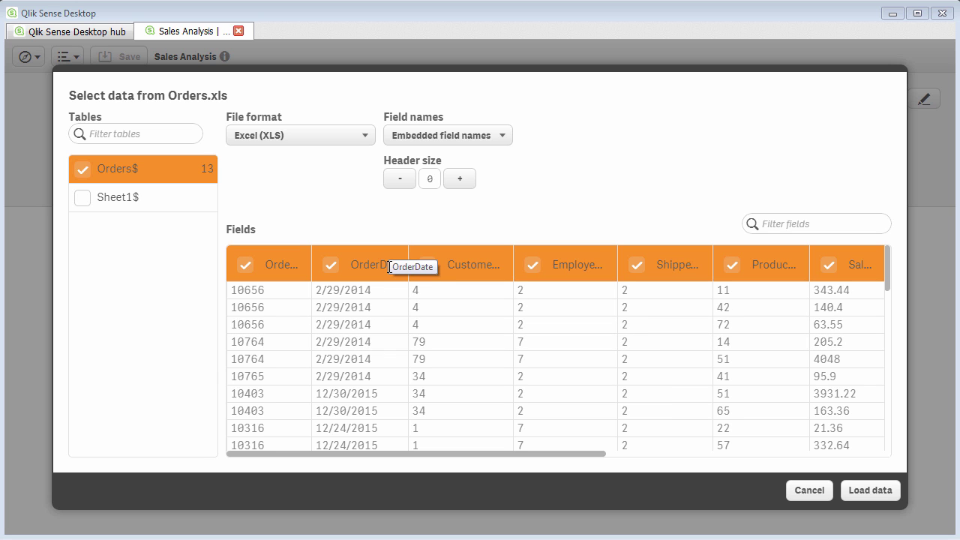
left_click(864, 489)
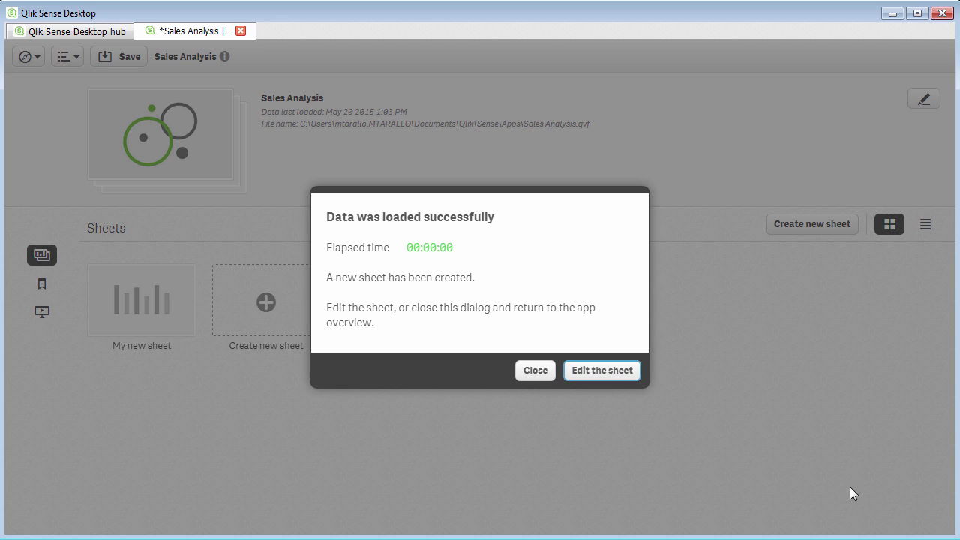
left_click(540, 371)
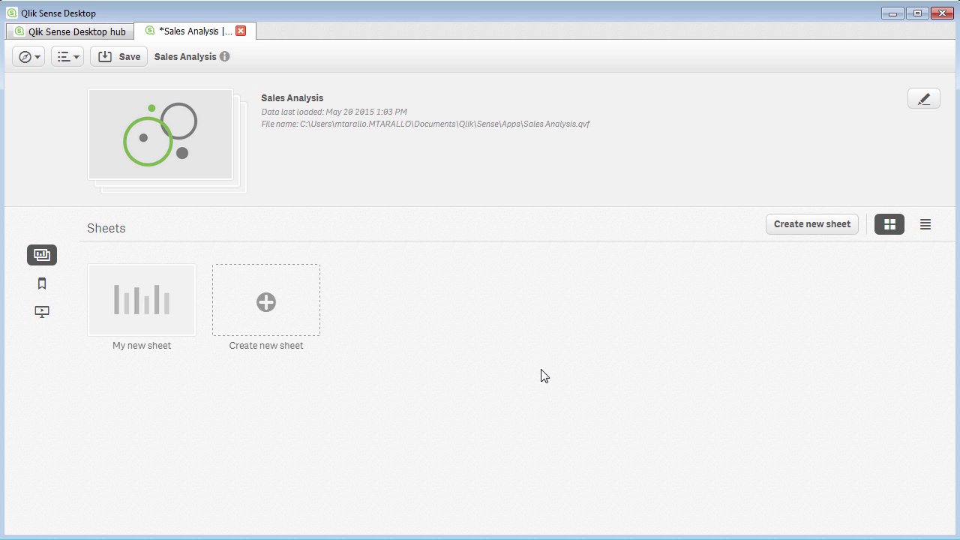
- Add a narrow OrderDate filter pane to My new sheet, then open the data load editor in a new tab
left_click(160, 318)
left_click(697, 58)
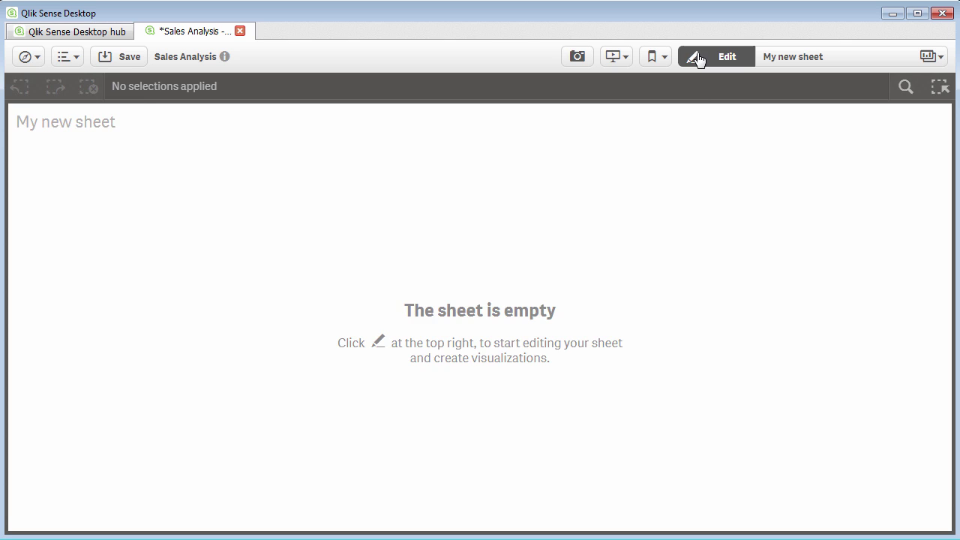
left_click(79, 96)
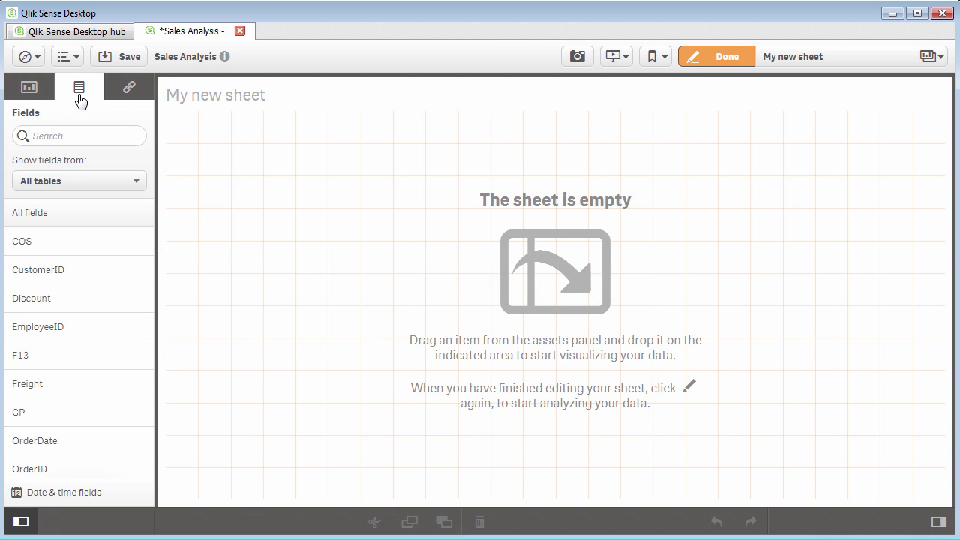
scroll(75, 274, "down", 2)
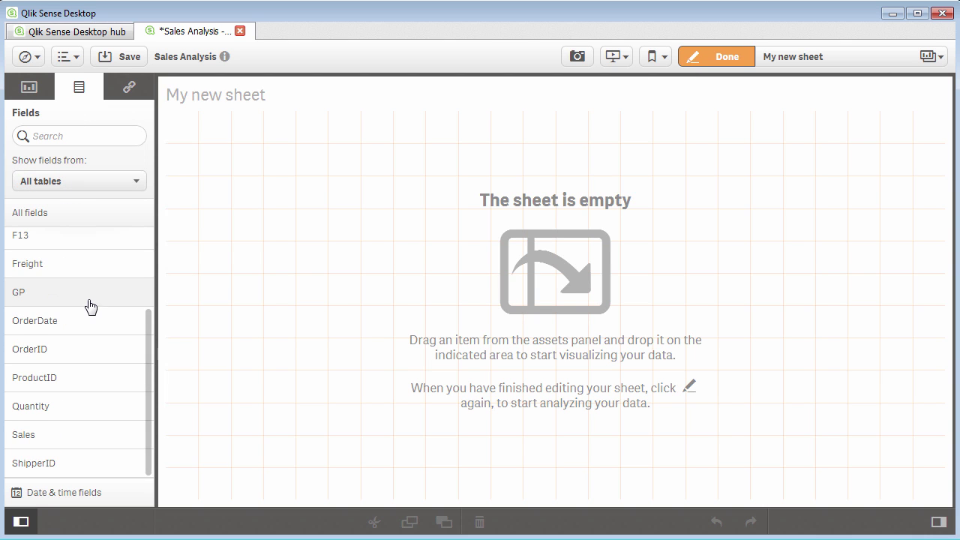
scroll(90, 300, "up", 2)
scroll(81, 330, "down", 2)
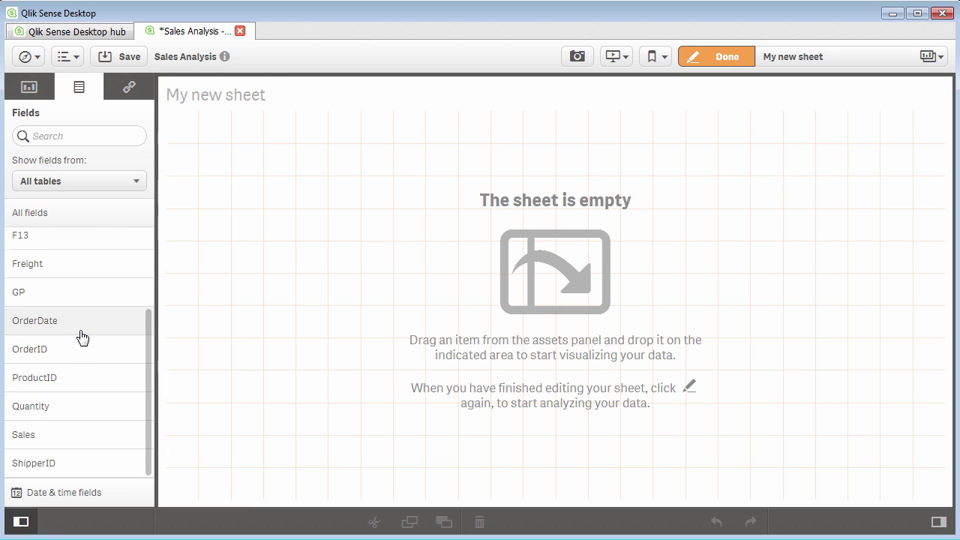
left_click_drag(95, 333, 376, 328)
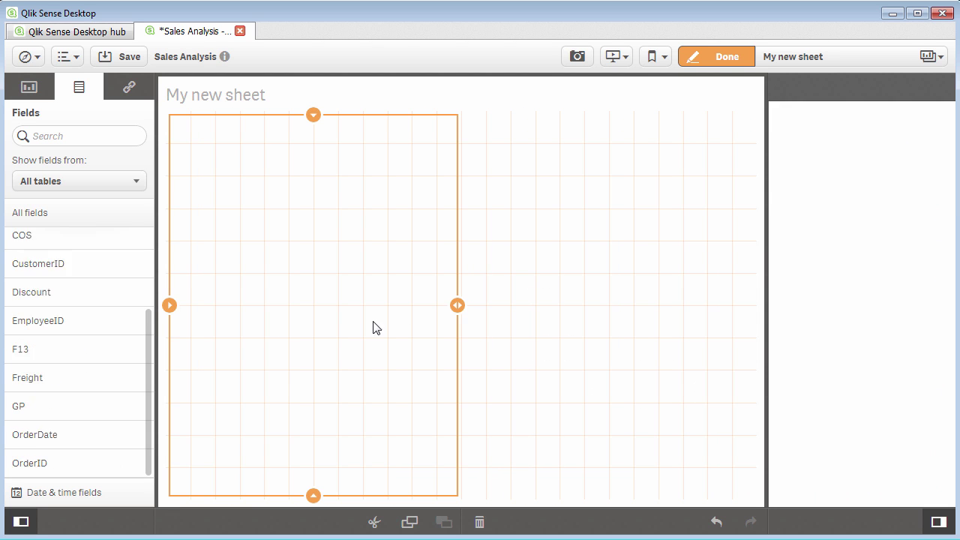
left_click_drag(458, 306, 309, 306)
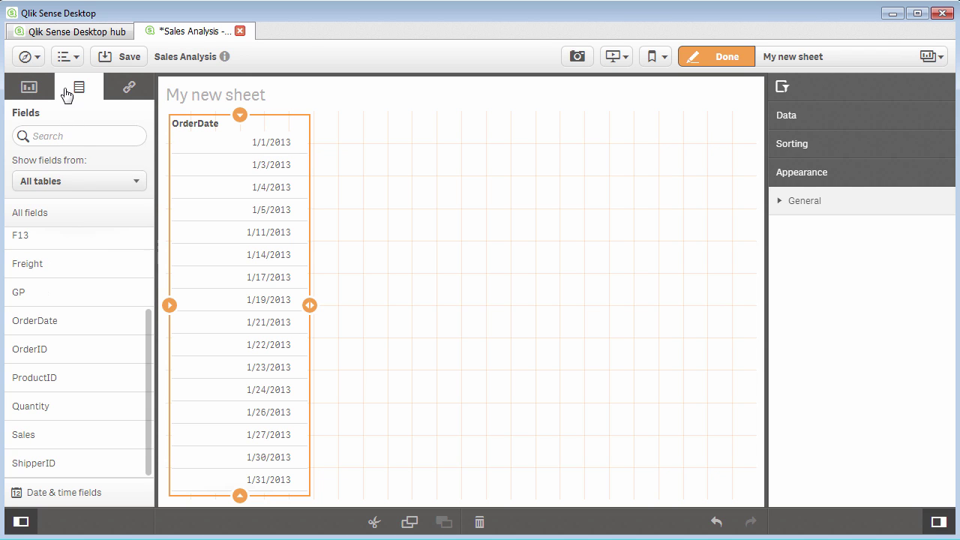
left_click(33, 61)
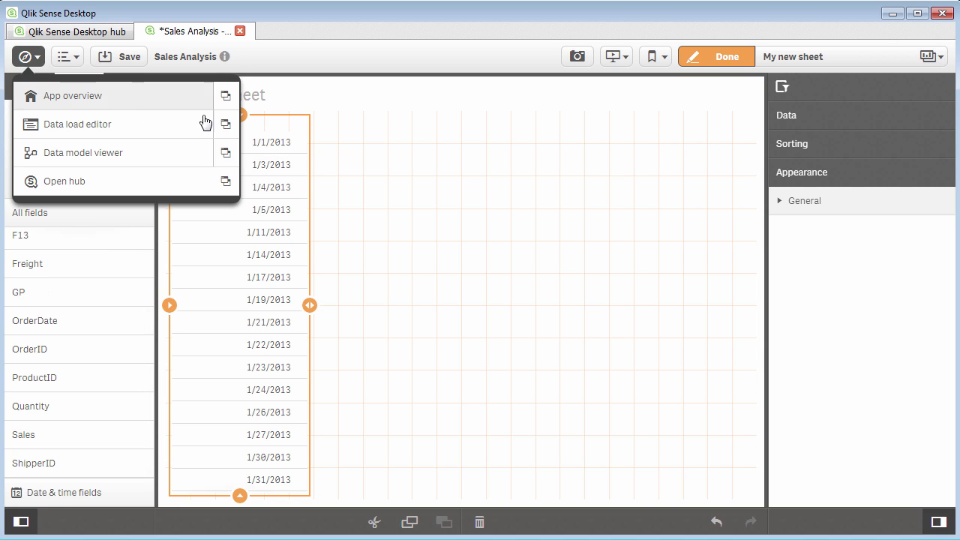
left_click(224, 126)
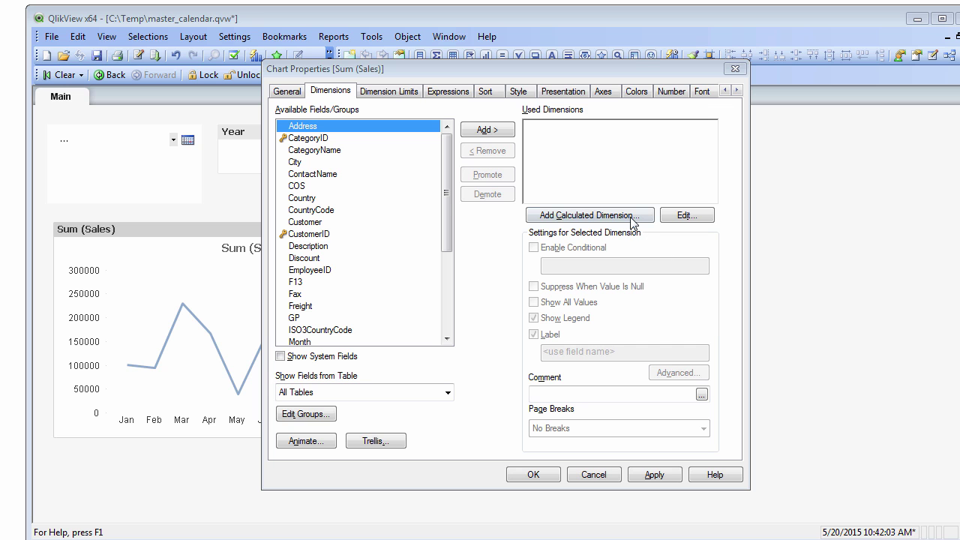
- Give the Sum (Sales) chart the calculated dimension =Month(OrderDate)
left_click(621, 216)
type("=Month(OrderDate)")
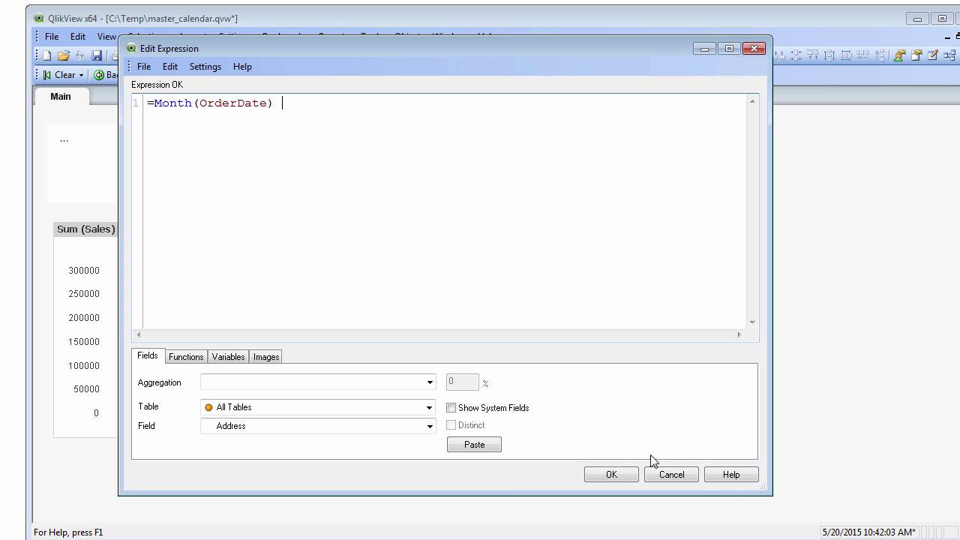
left_click(623, 475)
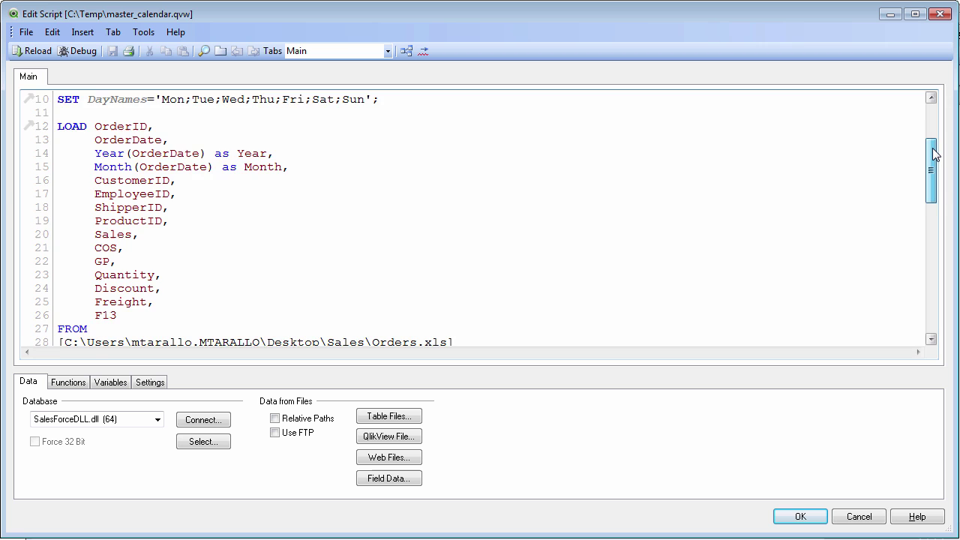
left_click_drag(933, 150, 934, 167)
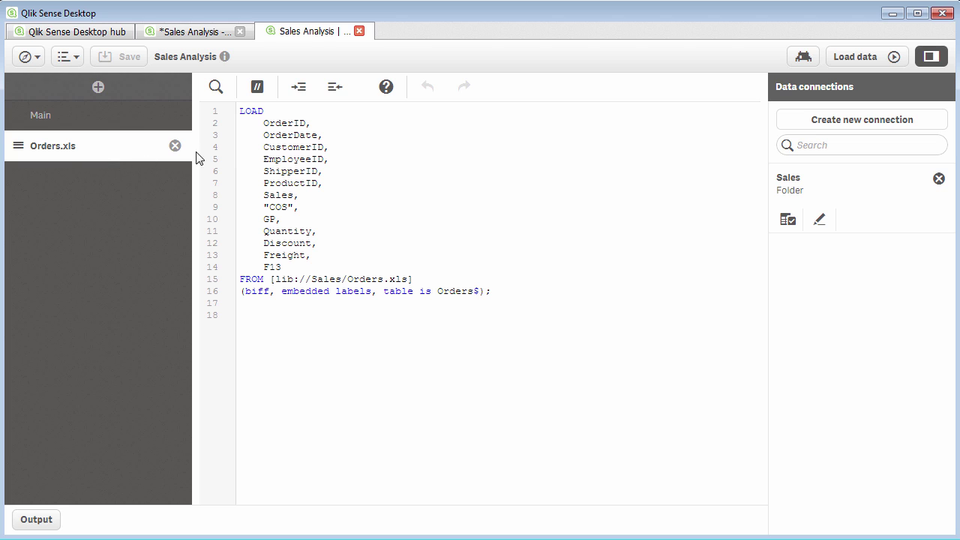
- Add Year(OrderDate) as Year and Month(OrderDate) as Month after OrderDate, then reload the data
left_click(341, 129)
key("Return")
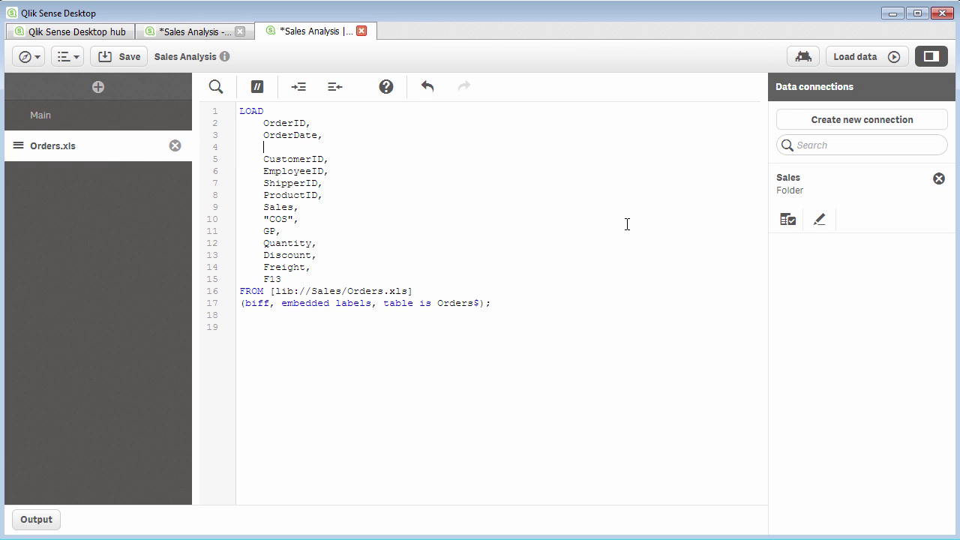
type("Year(")
type("OrderD")
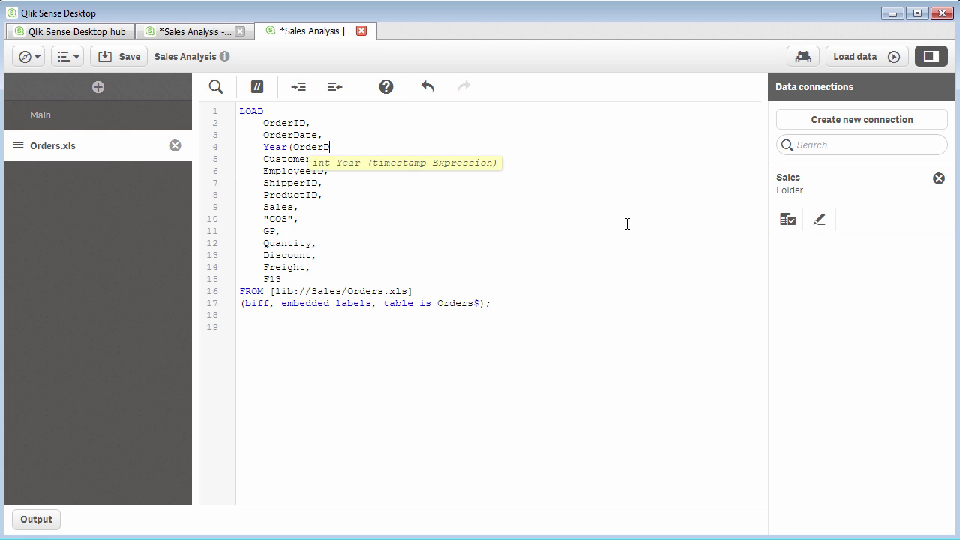
type("ate)")
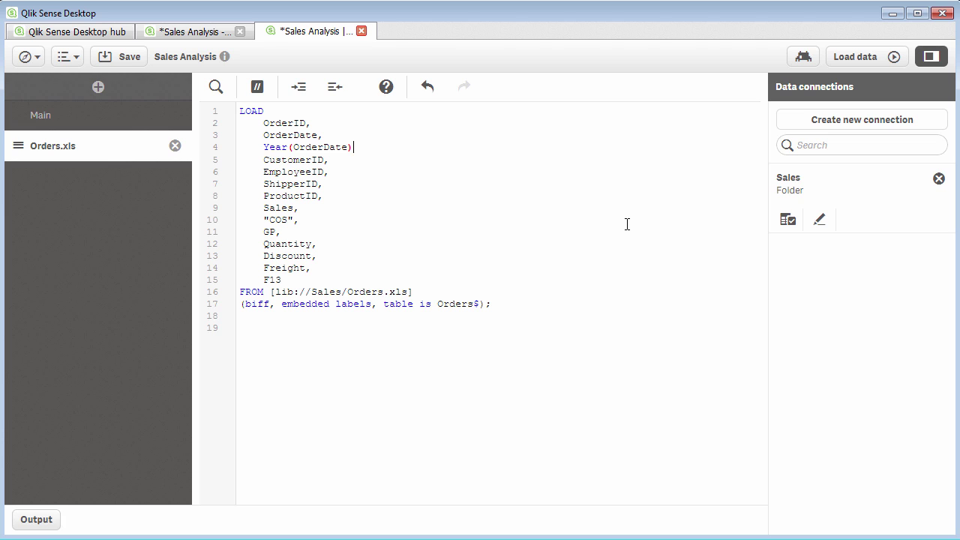
type(" as Year")
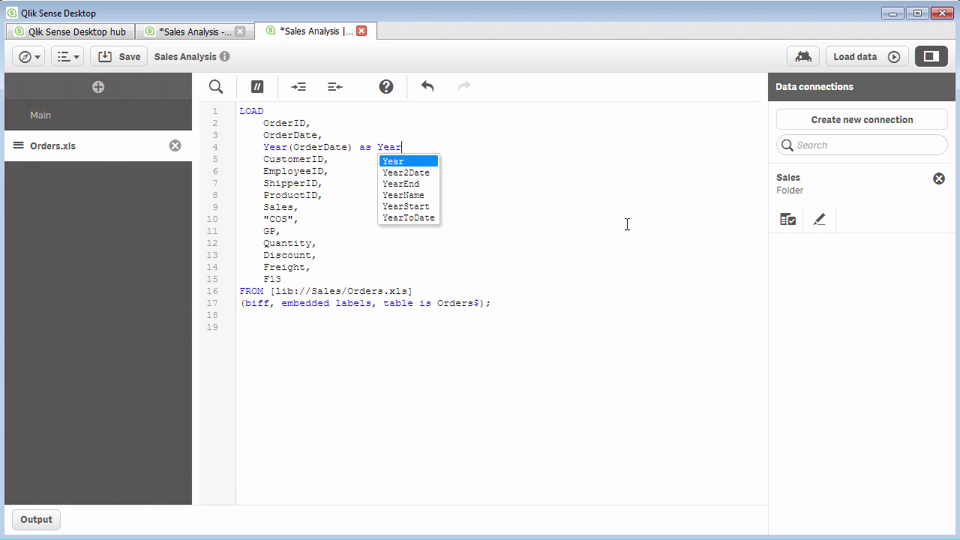
type(",")
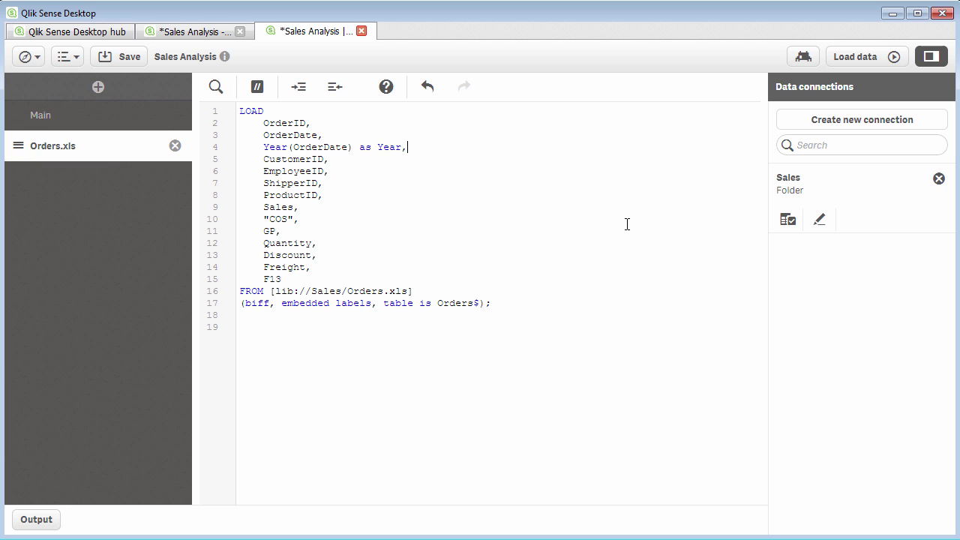
key("Return")
type("Mo")
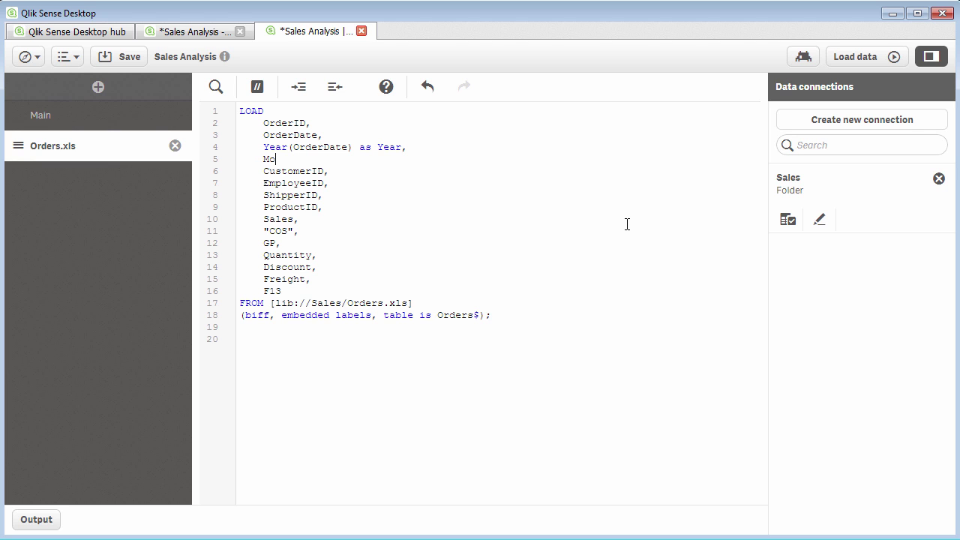
type("nth")
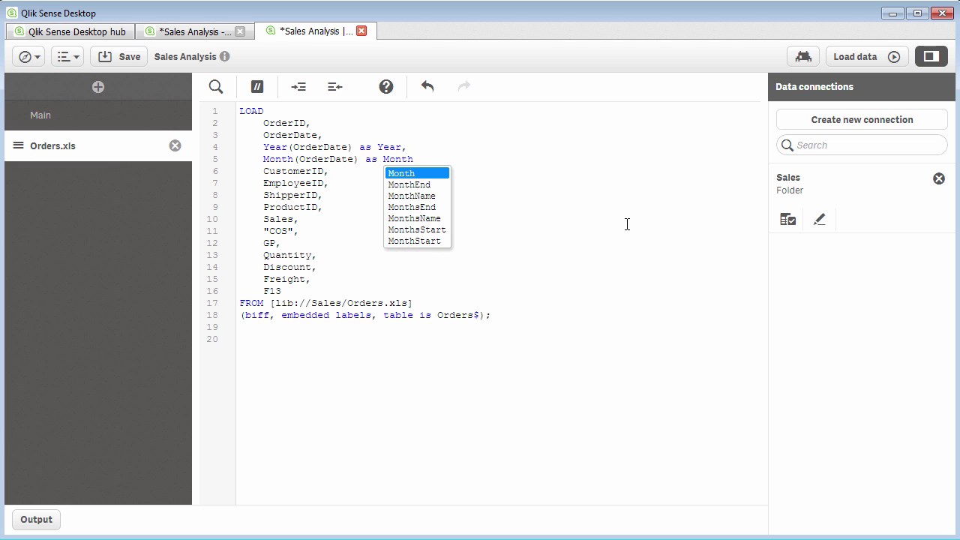
type("(crderDate) as Month,")
left_click(853, 60)
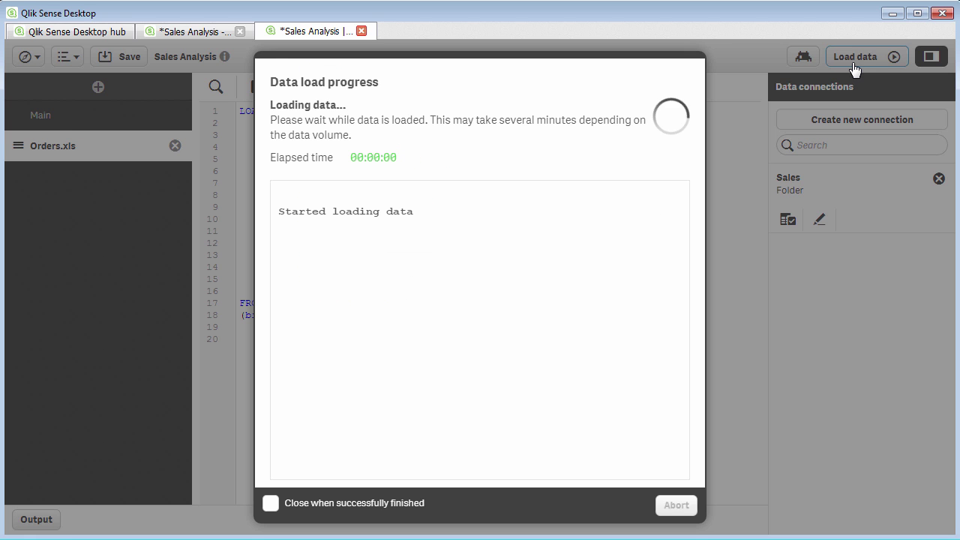
- Add Month and Year filter panes beside OrderDate, finish editing, and select the year 2015
left_click(183, 31)
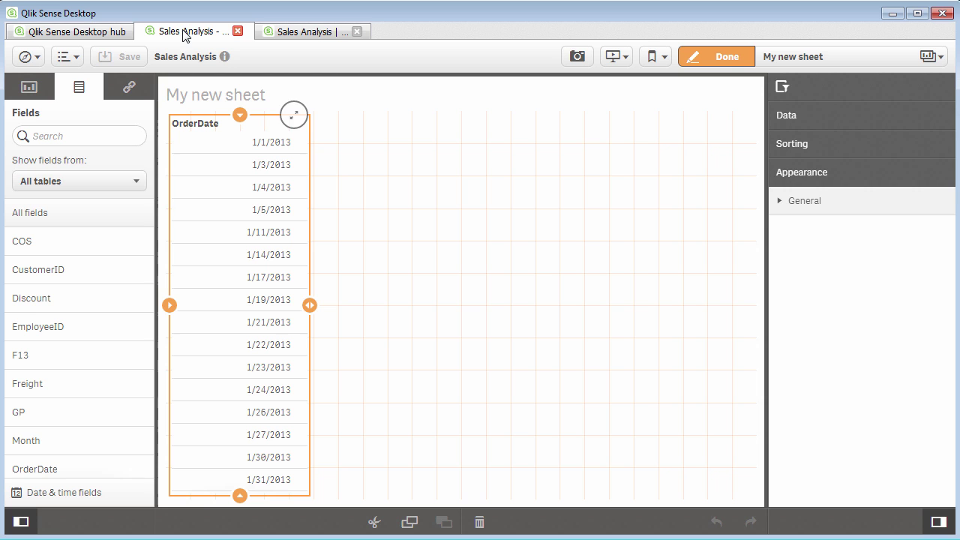
scroll(64, 360, "down", 3)
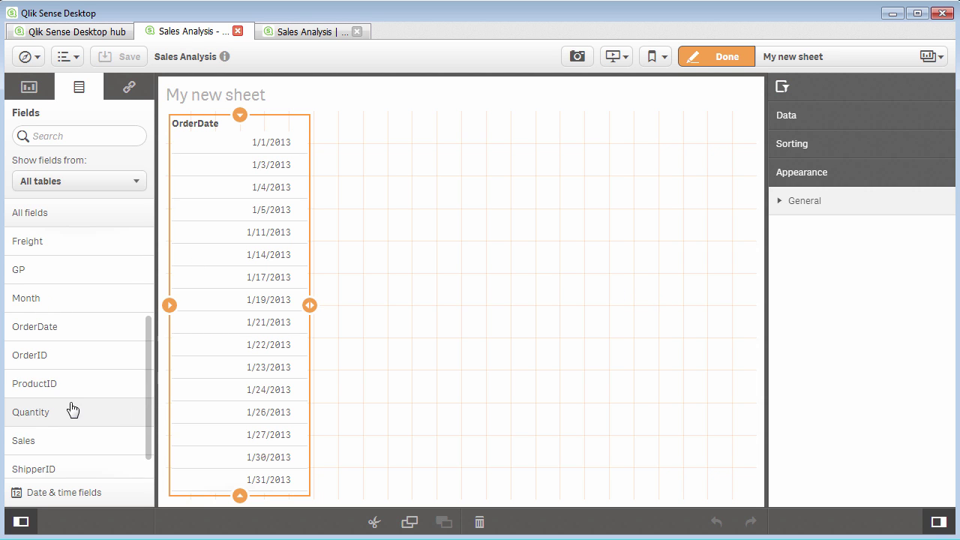
left_click_drag(67, 300, 352, 270)
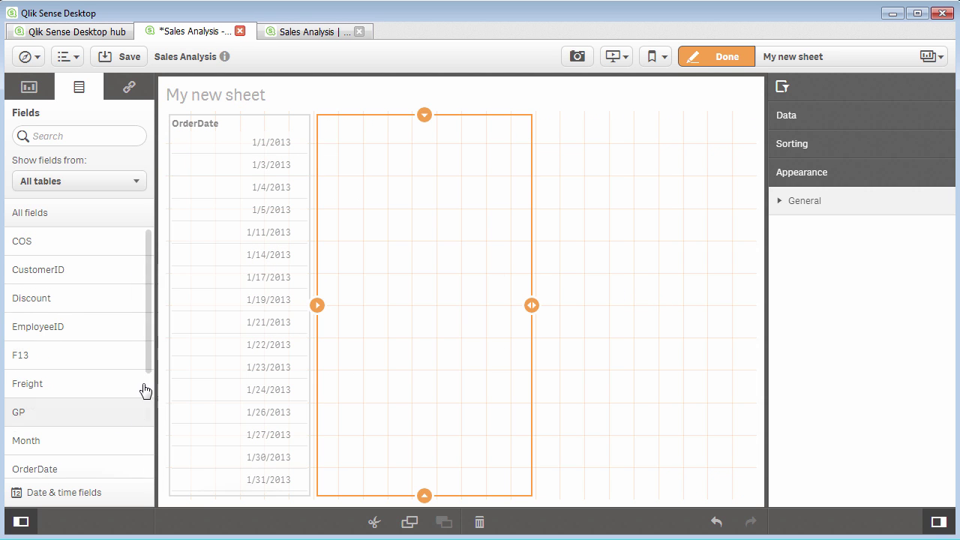
scroll(144, 391, "down", 3)
left_click_drag(54, 472, 637, 313)
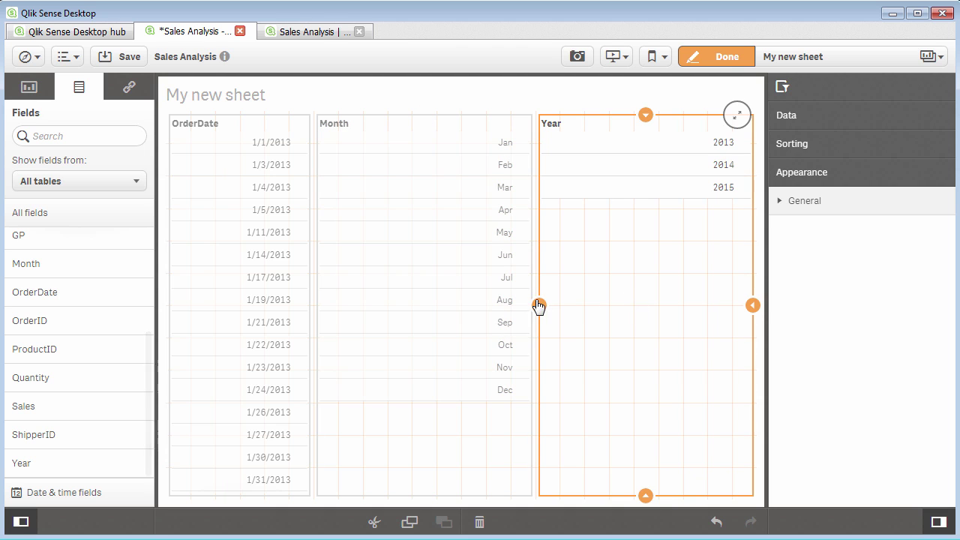
left_click(717, 60)
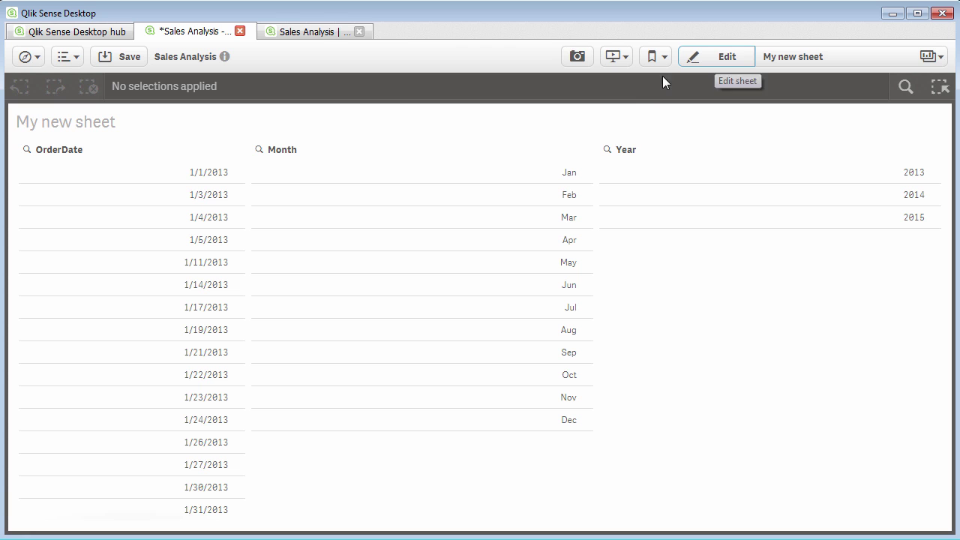
left_click(826, 218)
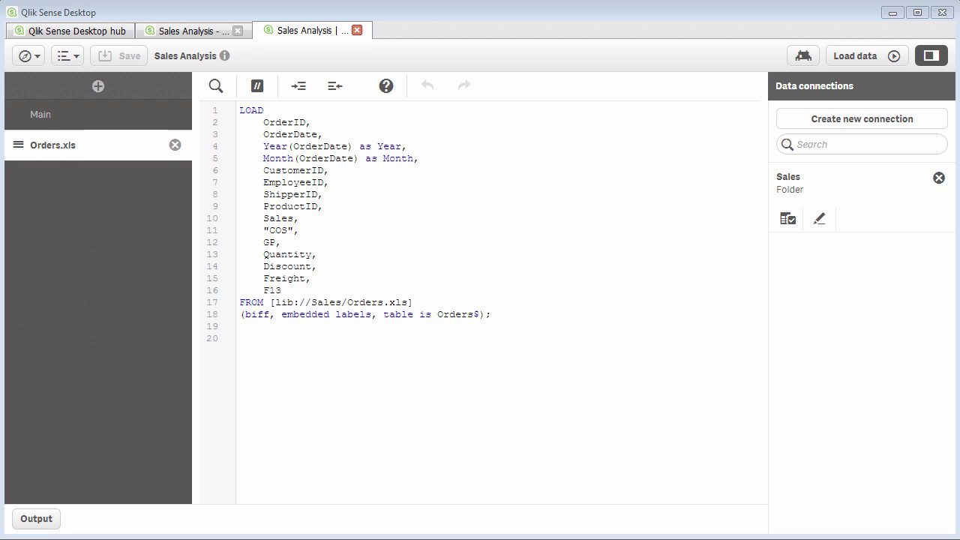
- Comment out the Year and Month script lines and add a new section named Calendar
left_click_drag(263, 146, 419, 158)
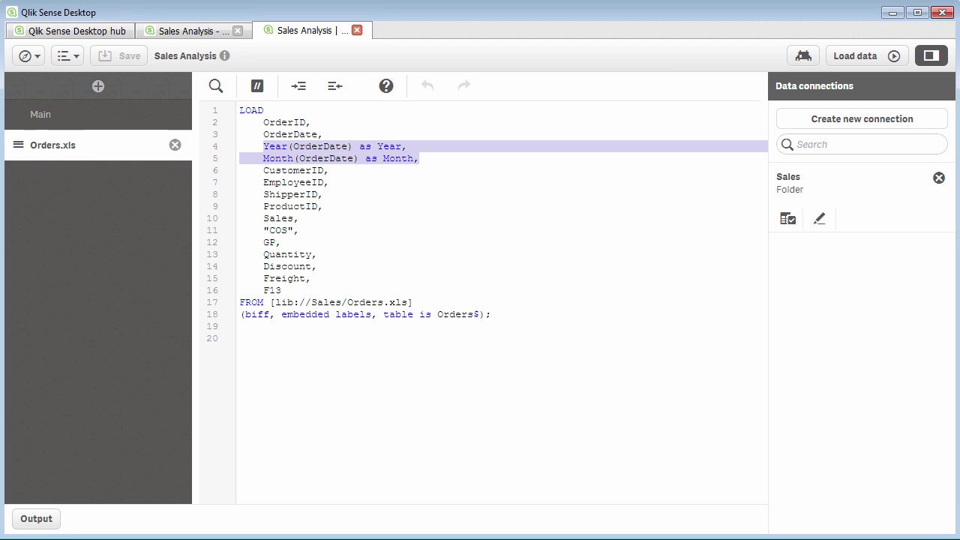
left_click(258, 86)
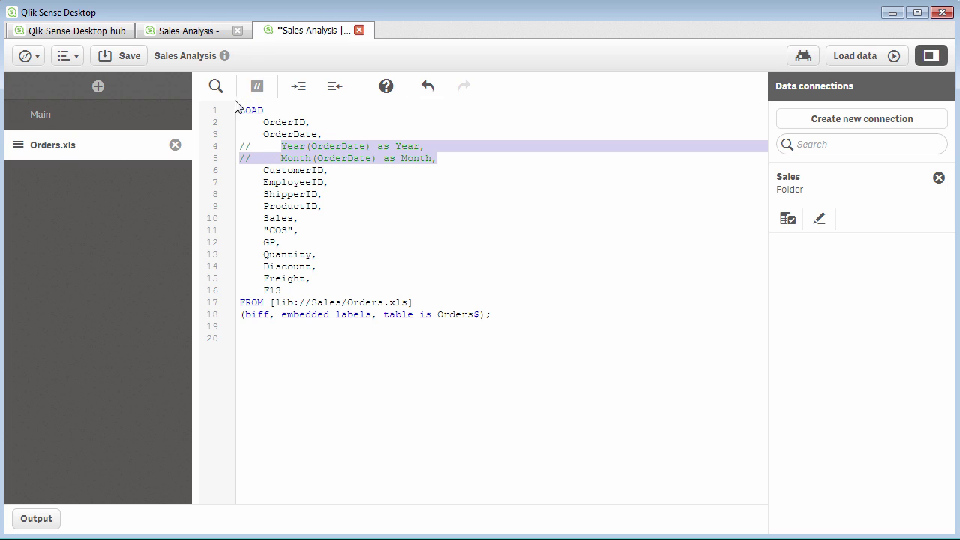
left_click(99, 88)
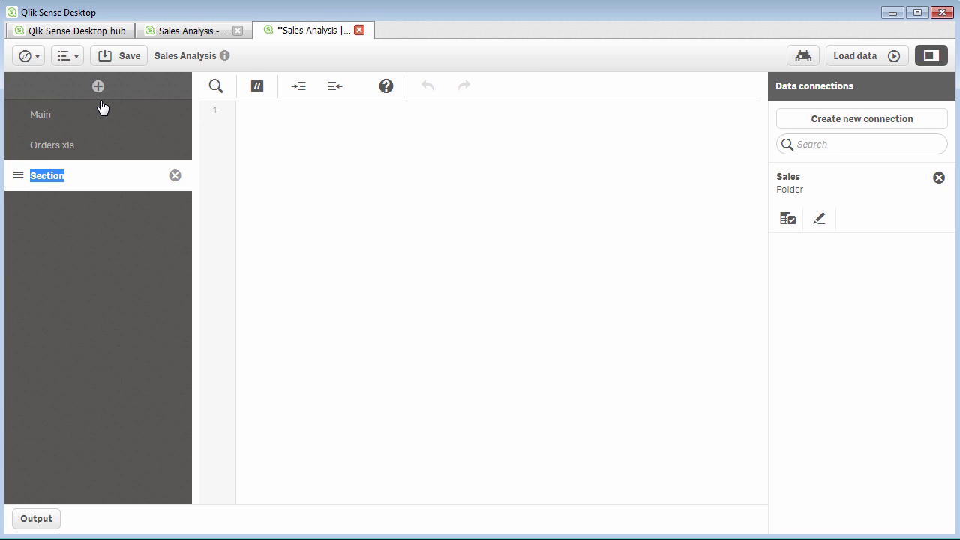
type("Calendar")
left_click(261, 200)
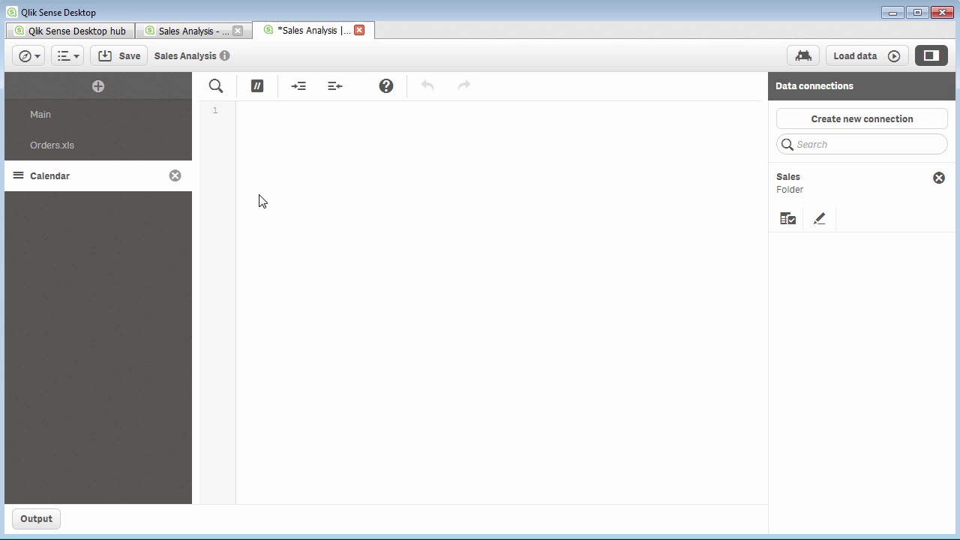
- Select the whole saved master calendar script in Notepad and return to Qlik Sense
key("alt+Tab")
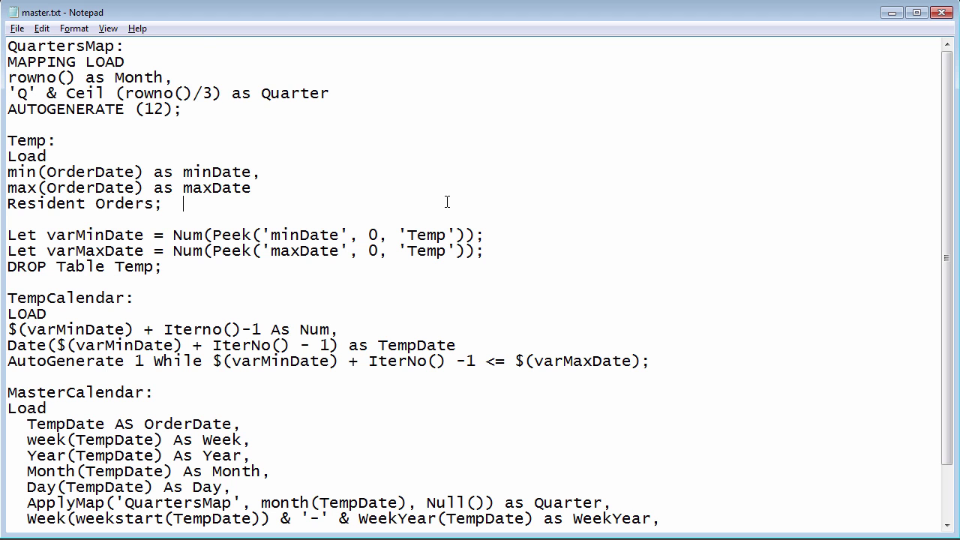
key("ctrl+a")
key("ctrl+c")
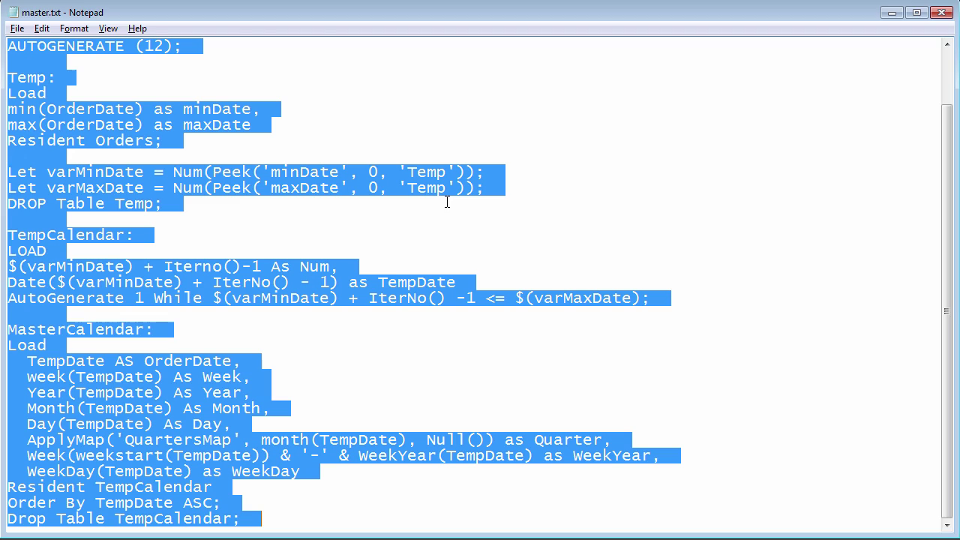
key("alt+Tab")
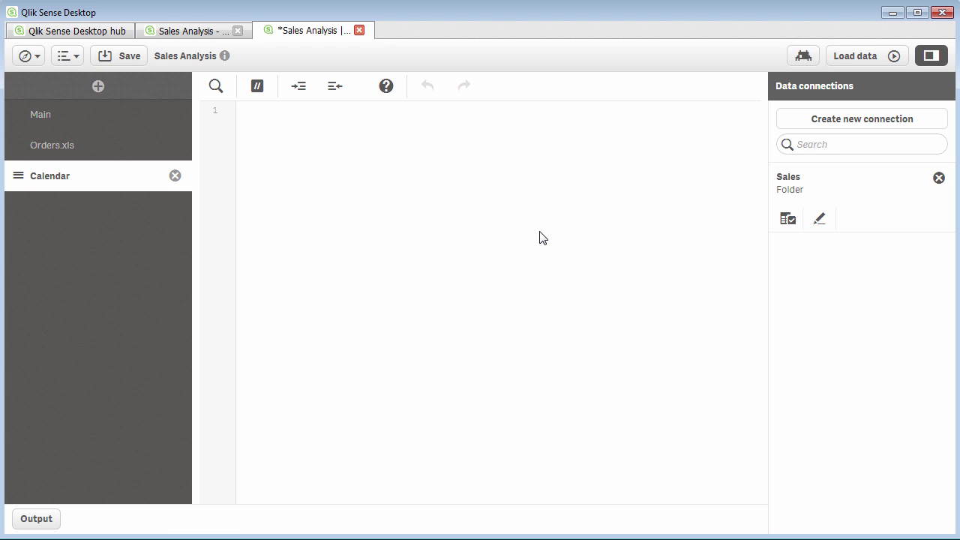
- Paste the master calendar script into Calendar and highlight the QuartersMap label
key("ctrl+v")
scroll(541, 231, "up", 1)
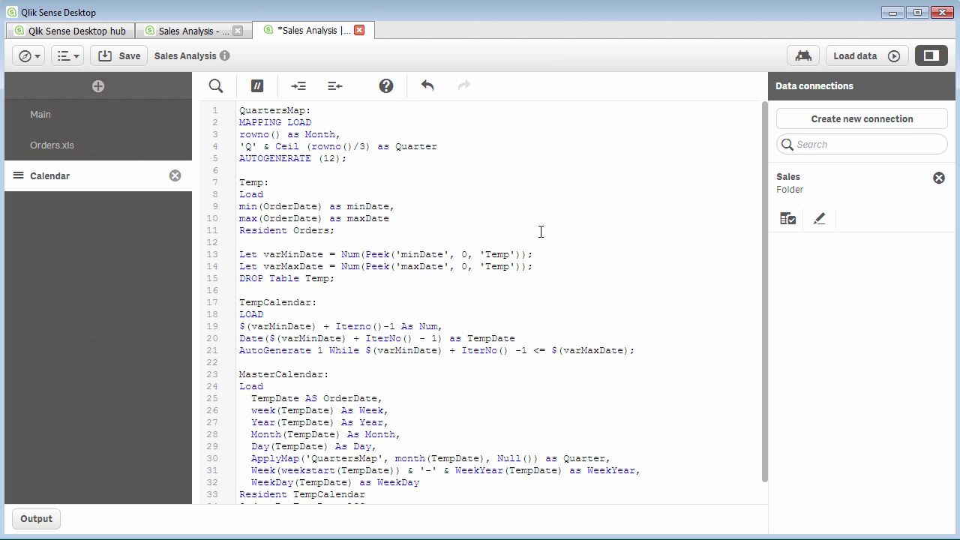
left_click_drag(321, 113, 236, 106)
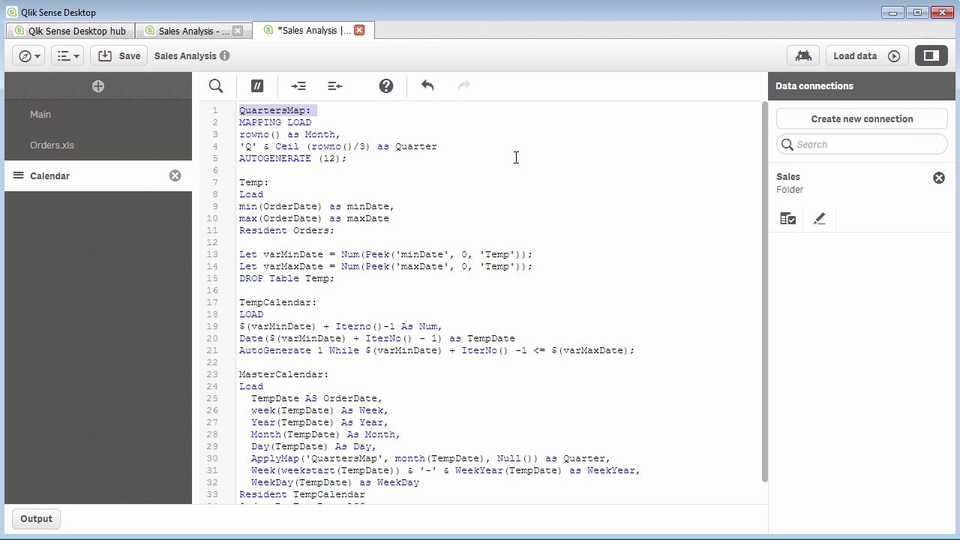
left_click(330, 133)
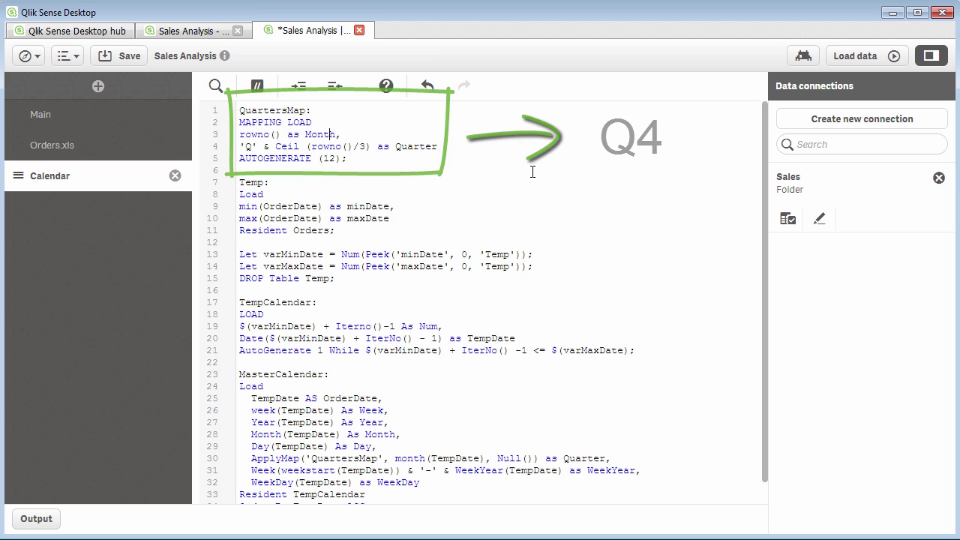
- Highlight OrderDate and the Orders source table name in the Temp table load
left_click(294, 191)
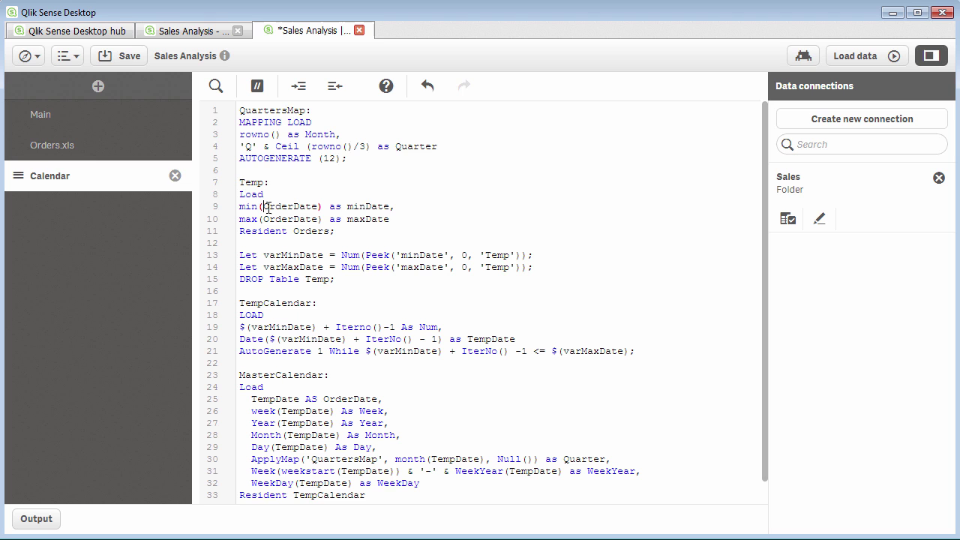
left_click_drag(266, 207, 318, 207)
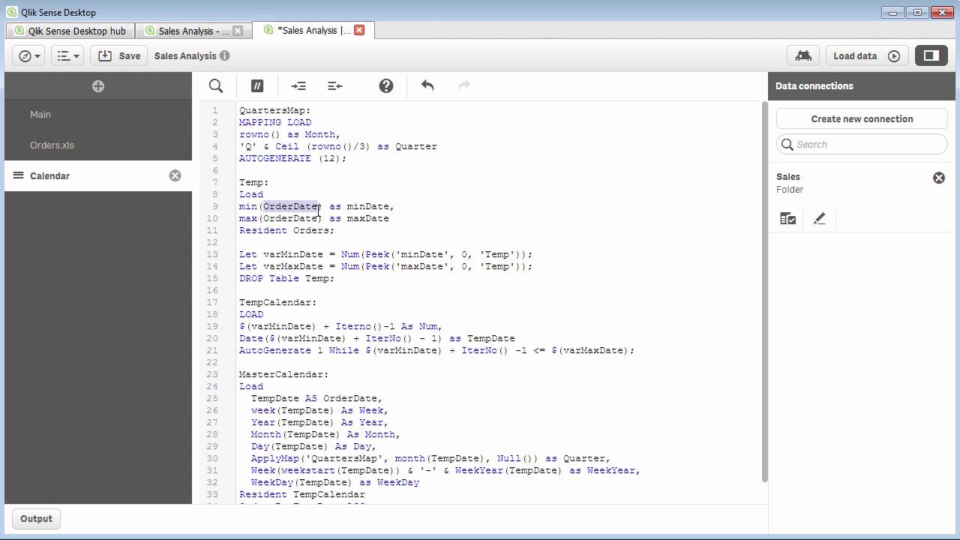
left_click(627, 234)
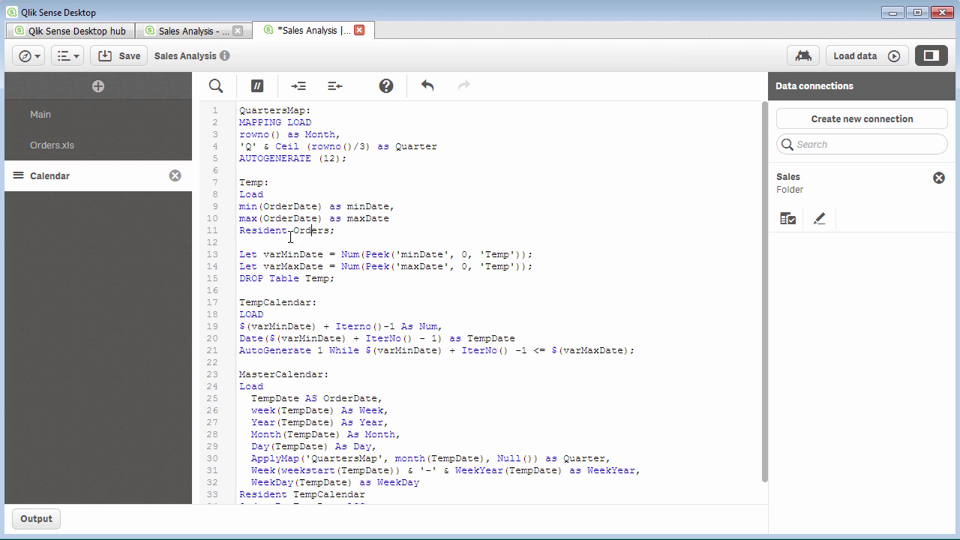
left_click_drag(291, 231, 337, 231)
key("ctrl+c")
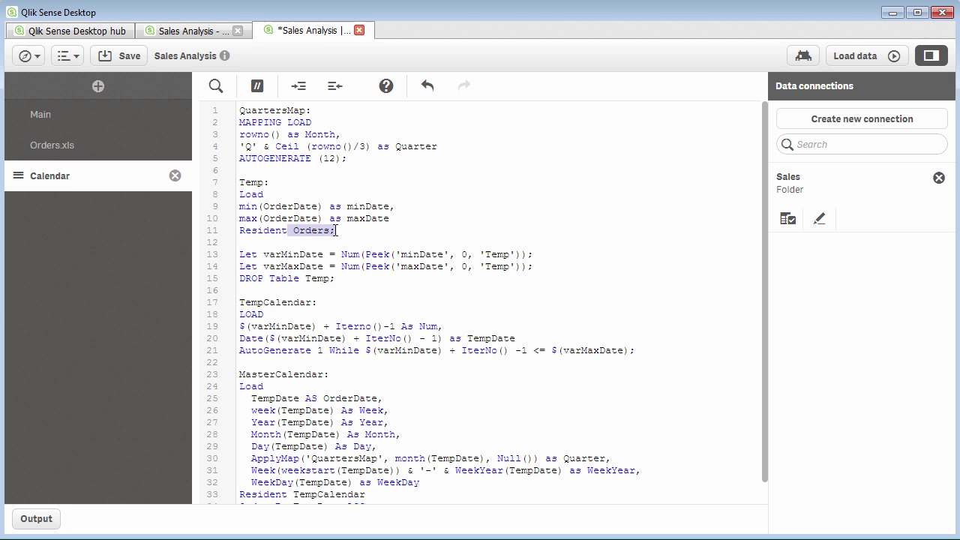
- Insert the table label Orders: on line 1 of the Orders.xls script, above LOAD
left_click(95, 147)
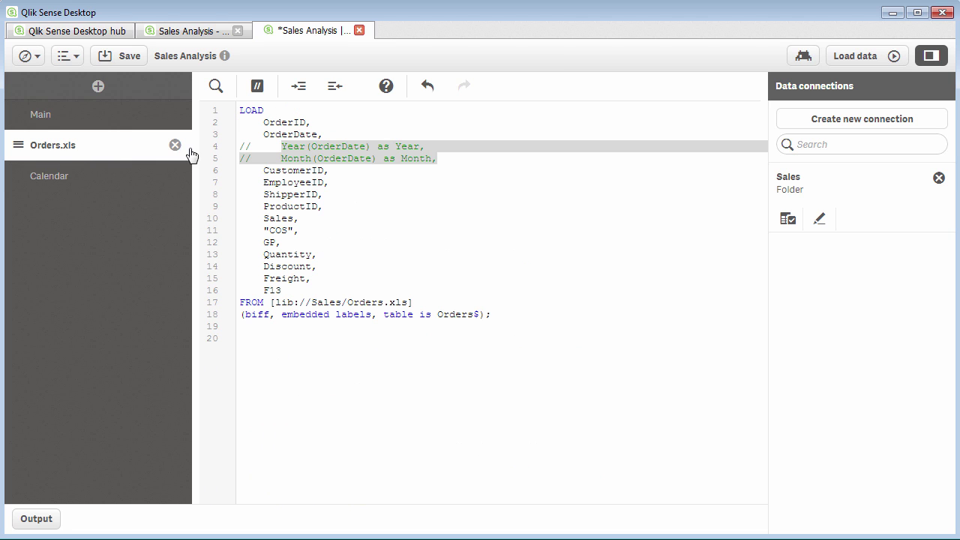
left_click(241, 111)
key("Return")
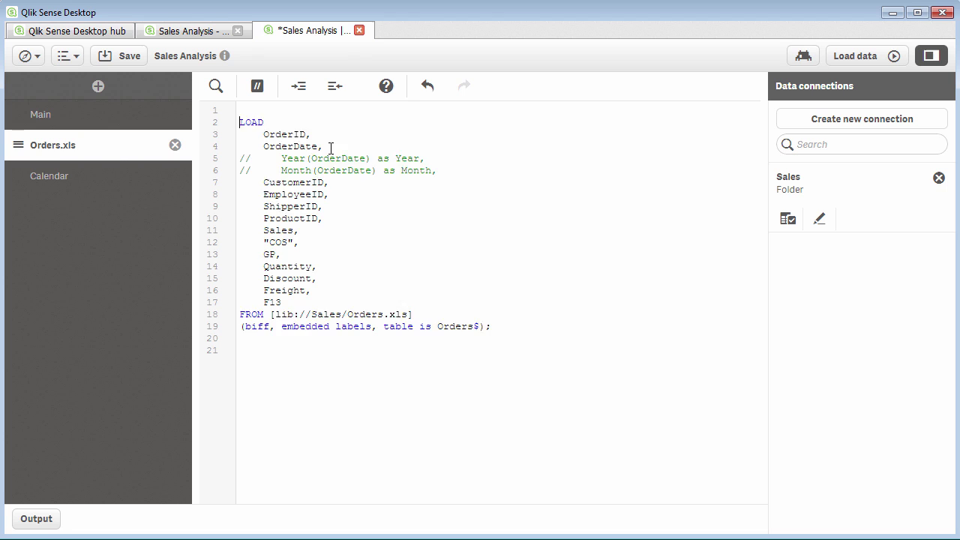
key("Return")
key("Up")
key("Up")
key("ctrl+v")
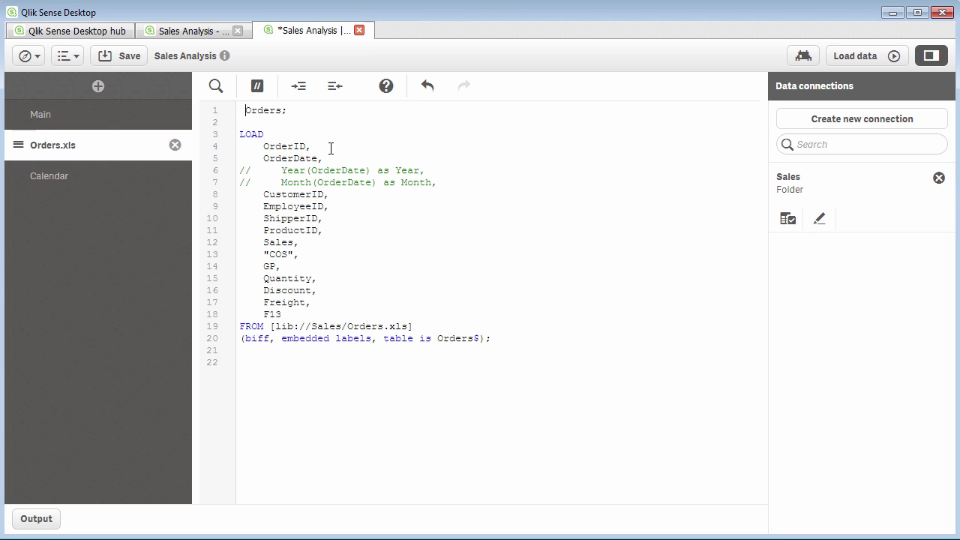
key("BackSpace")
key("BackSpace")
- Review the Calendar script, highlighting the Week and Month field names in MasterCalendar
left_click(102, 185)
left_click(377, 232)
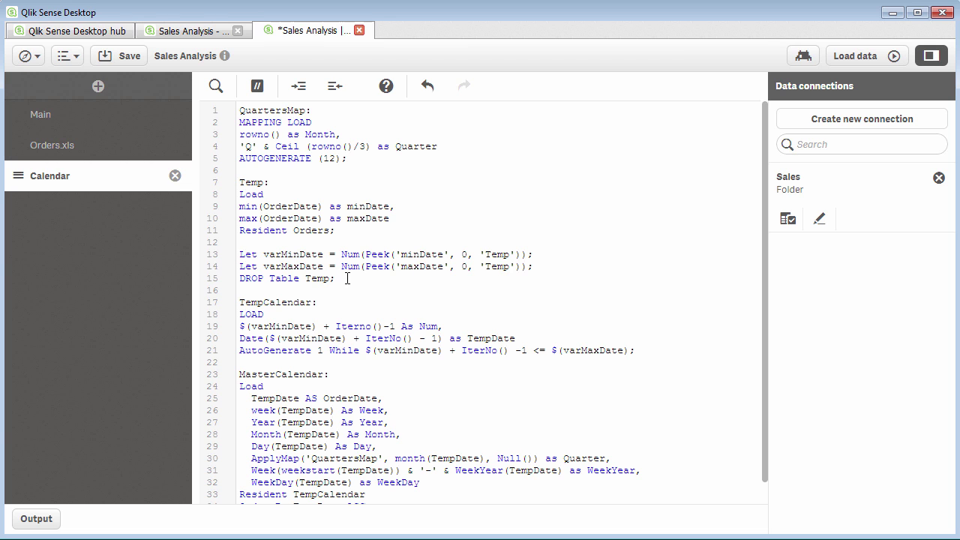
scroll(345, 294, "down", 1)
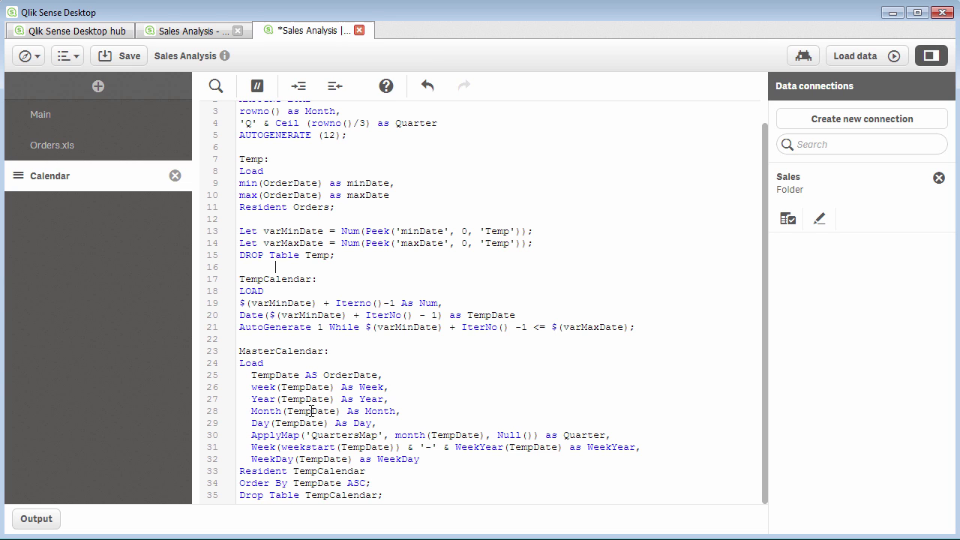
left_click_drag(351, 392, 402, 418)
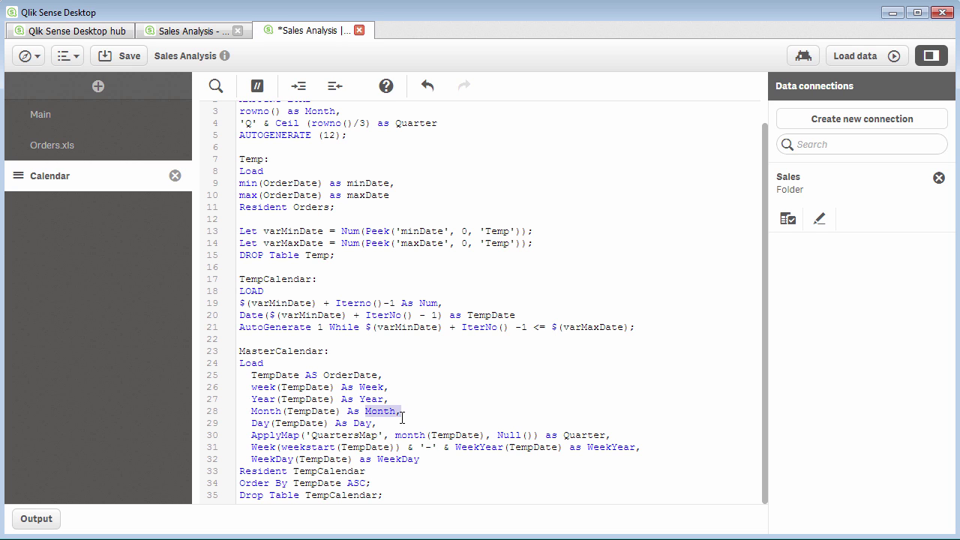
left_click(402, 417)
scroll(418, 480, "up", 1)
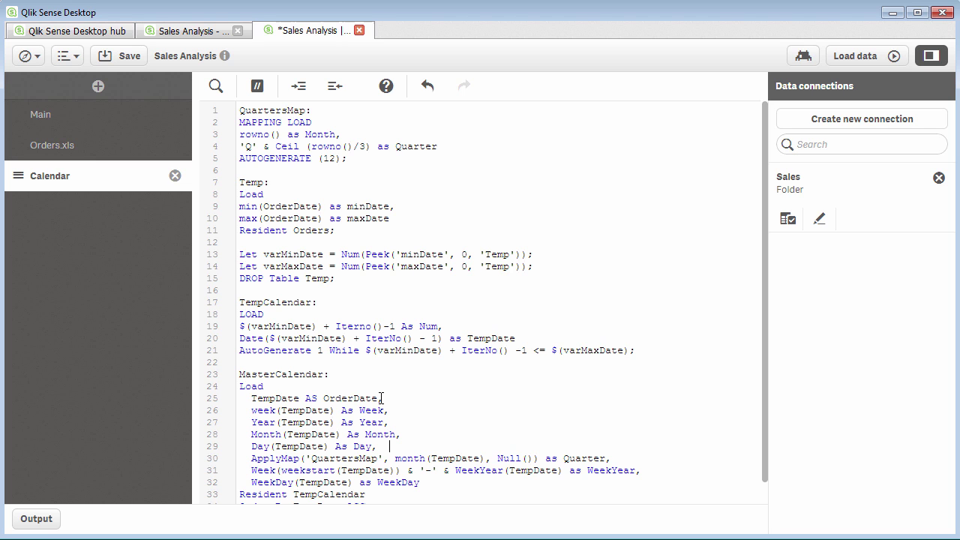
- Load the data, then in the data model viewer place Orders beside MasterCalendar and enlarge both tables
left_click(863, 56)
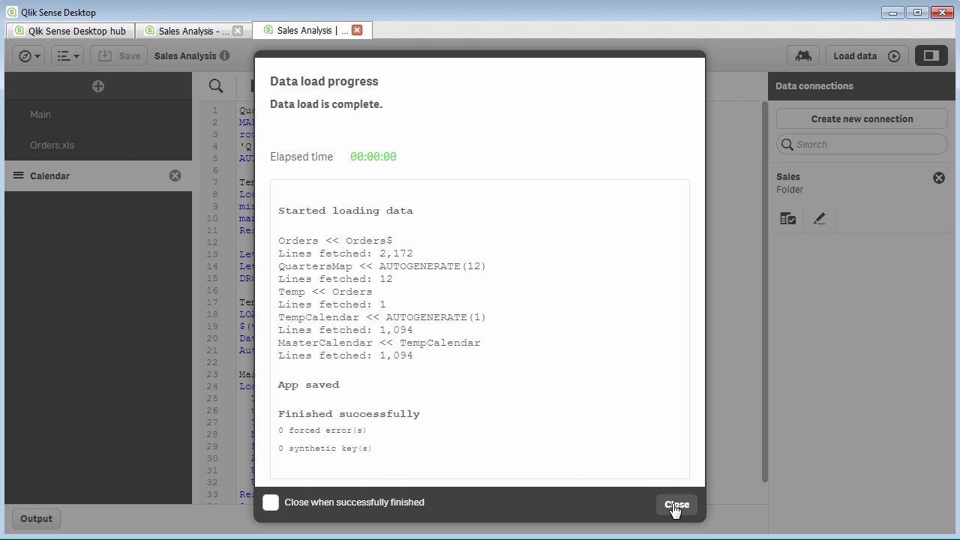
left_click(676, 505)
left_click(27, 55)
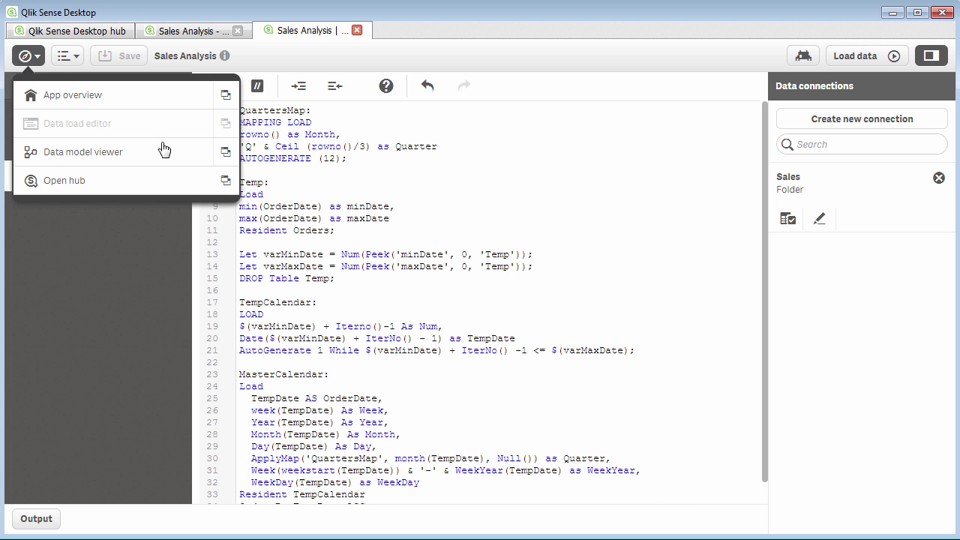
left_click(226, 153)
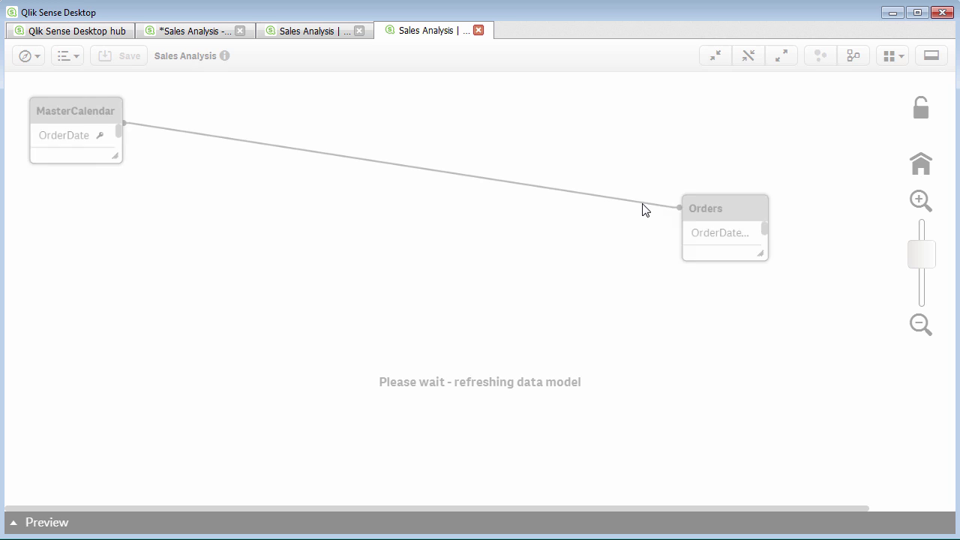
left_click_drag(796, 230, 506, 184)
left_click_drag(591, 238, 604, 507)
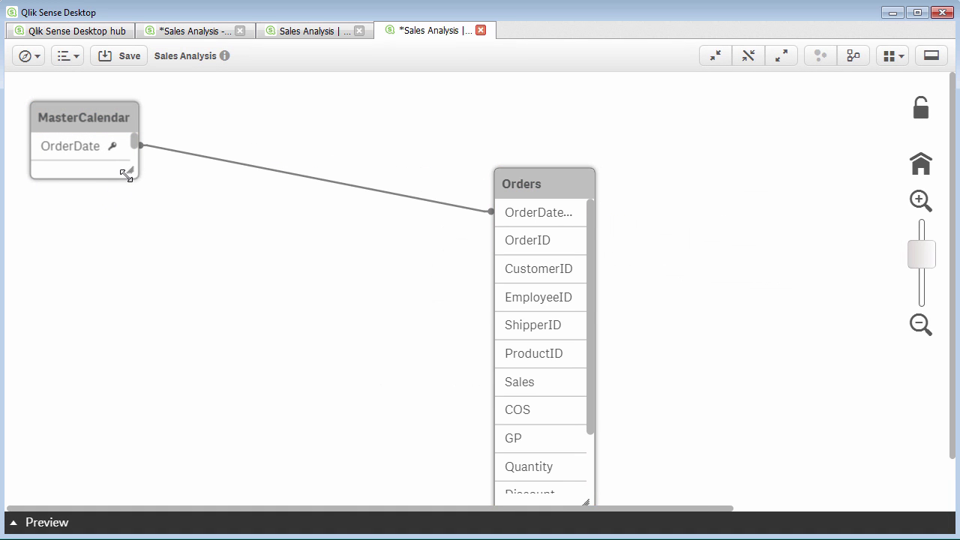
left_click_drag(132, 171, 213, 416)
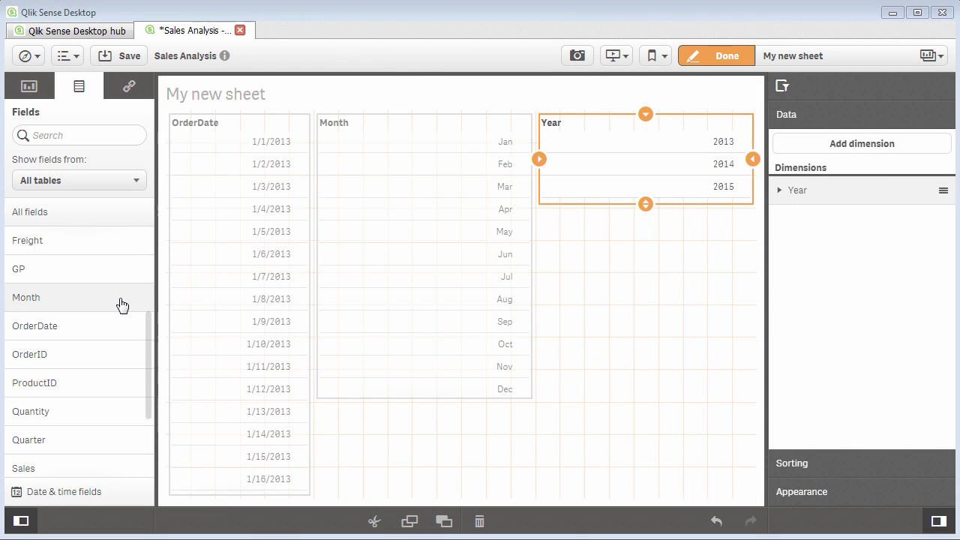
- Browse the Fields list down to the master calendar fields such as Month and Year
scroll(146, 375, "down", 3)
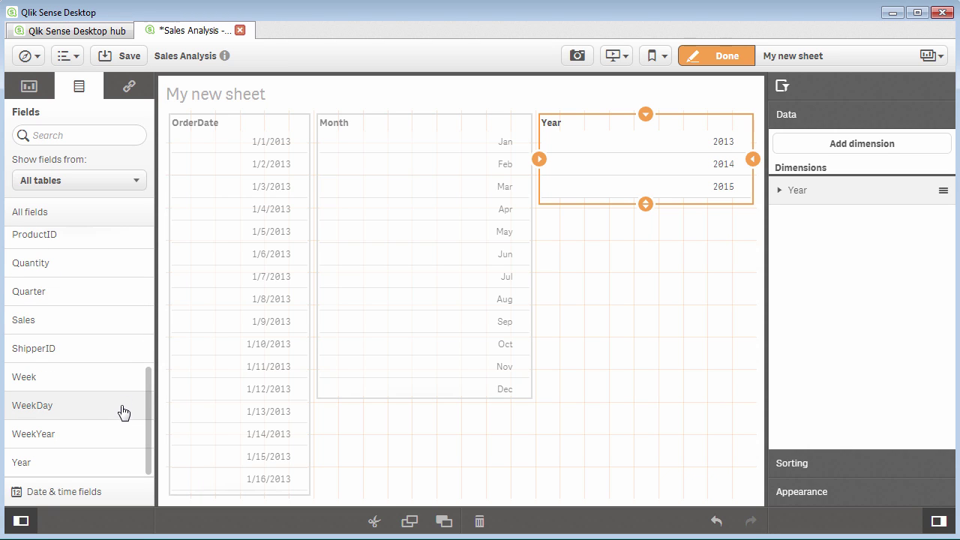
left_click_drag(149, 406, 153, 349)
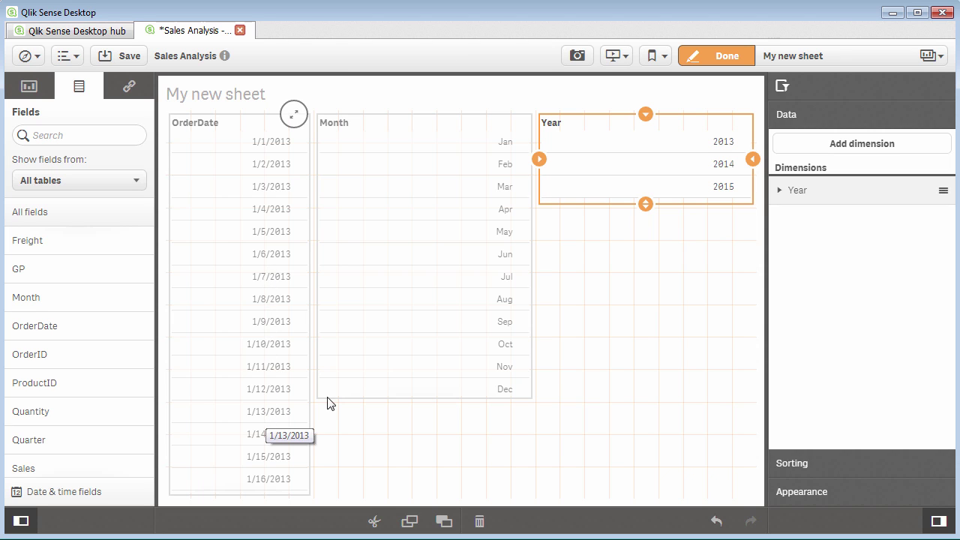
- Leave edit mode, select 2015 in the Year filter pane, and return to editing
left_click(725, 63)
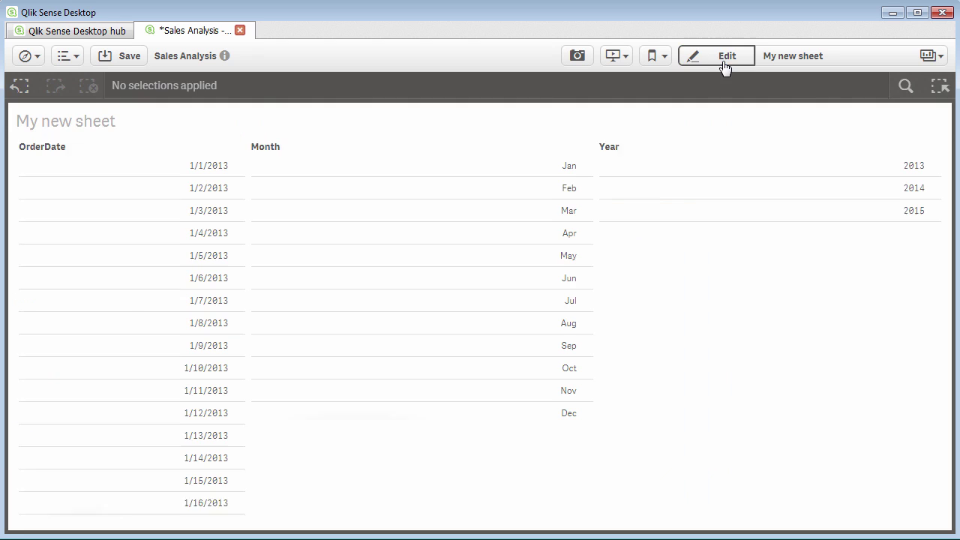
left_click(804, 218)
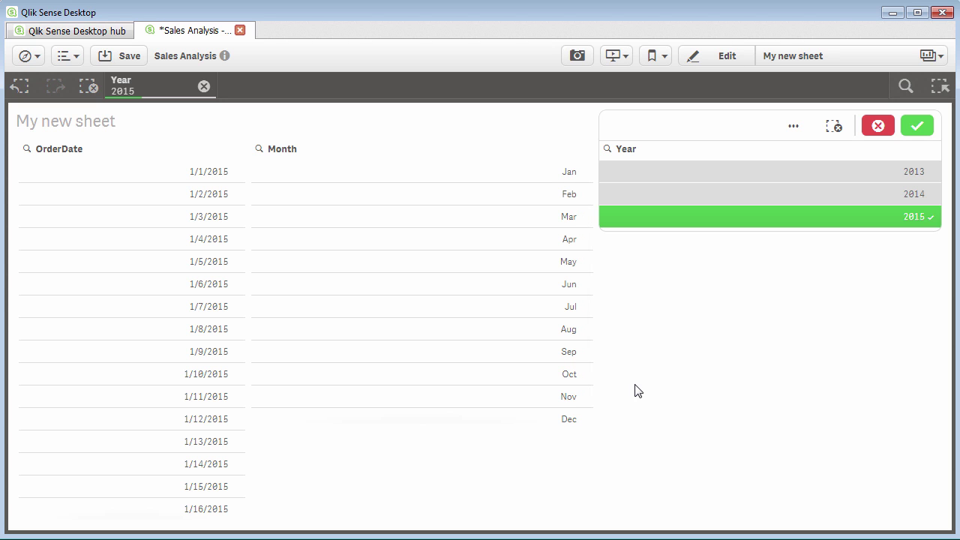
left_click(742, 64)
- Shrink the Month filter pane to six rows and place a new line chart below it
left_click(437, 338)
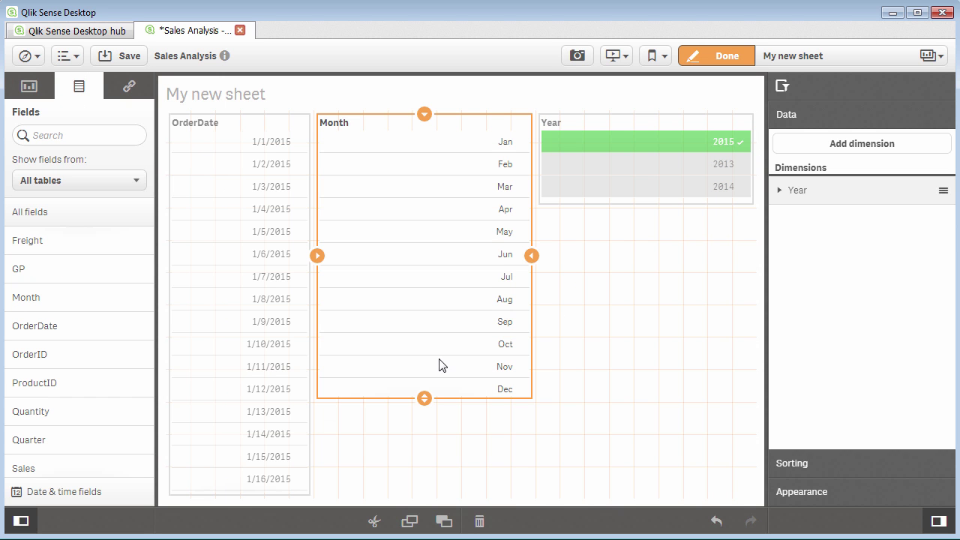
left_click_drag(424, 398, 435, 251)
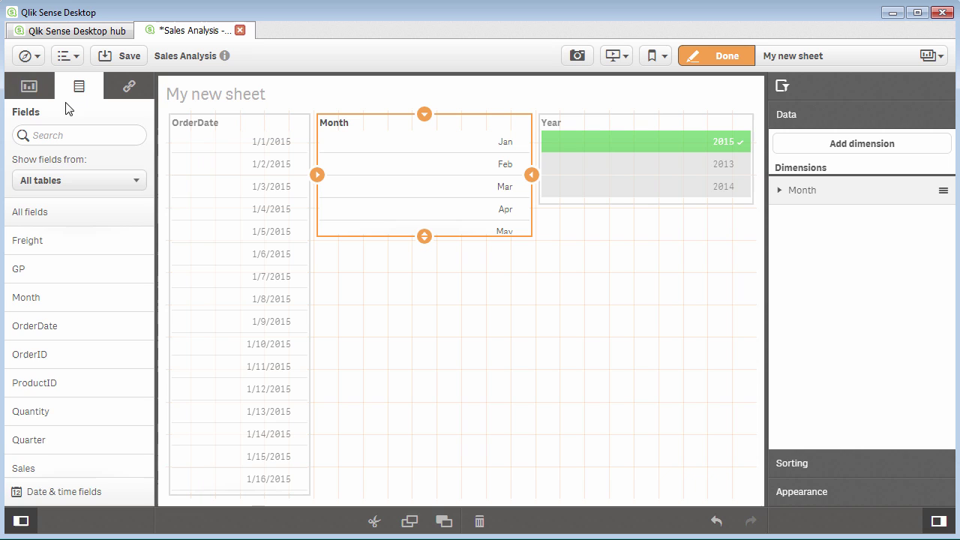
left_click(33, 89)
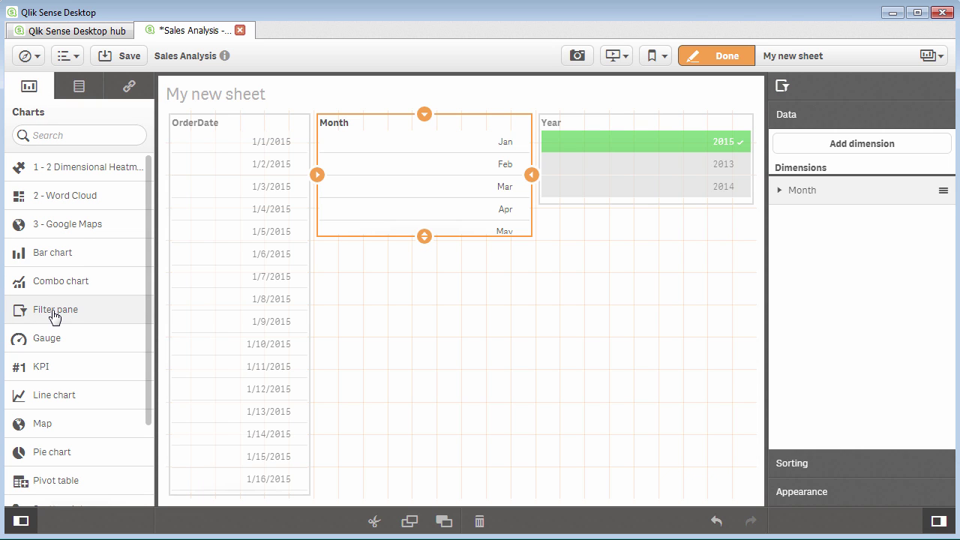
left_click_drag(94, 398, 534, 403)
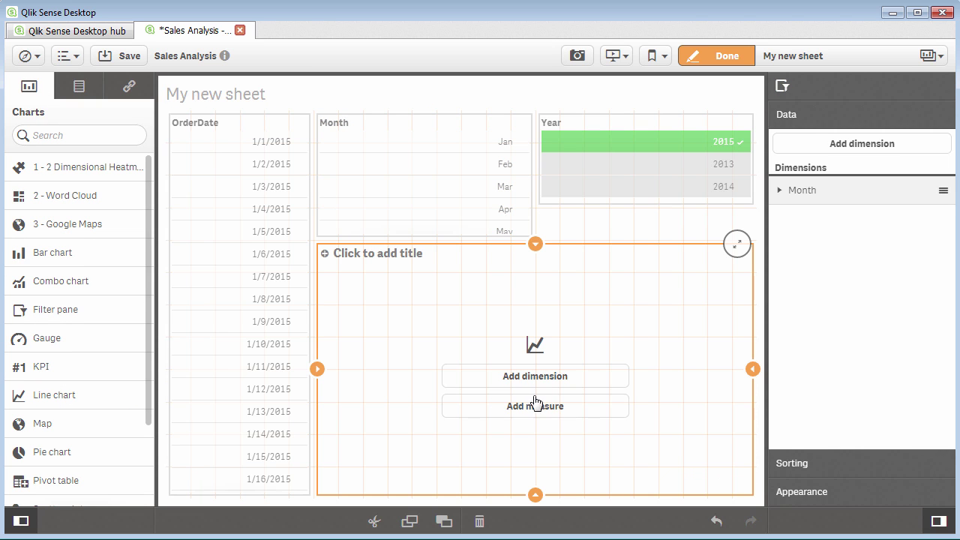
- Give the line chart Month as its dimension and Sum(Sales) as its measure
left_click(541, 385)
scroll(672, 412, "down", 5)
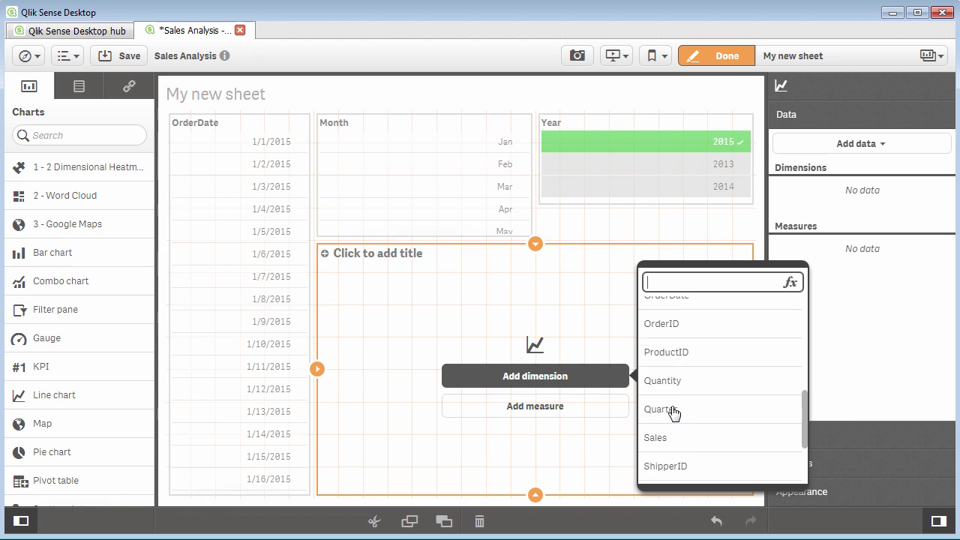
scroll(675, 412, "down", 3)
type("m")
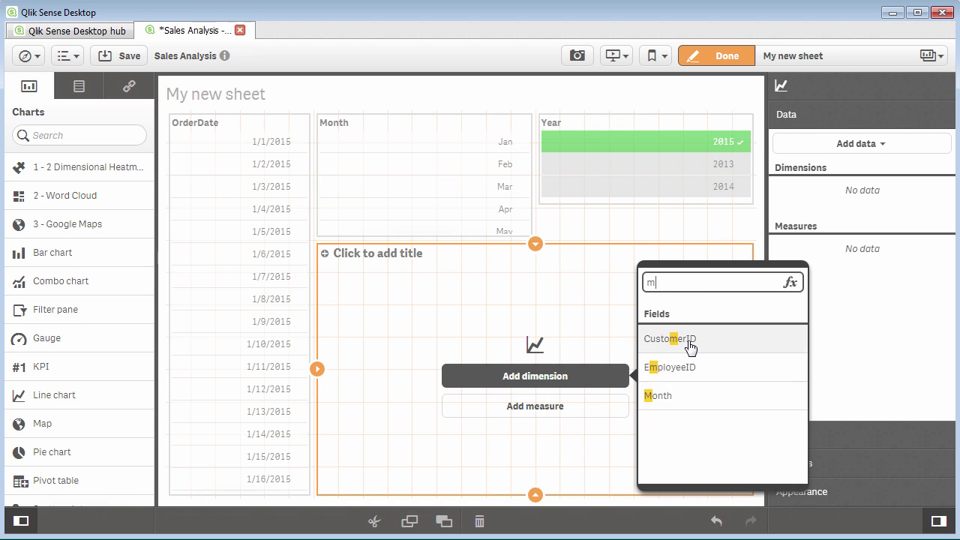
type("o")
left_click(690, 342)
left_click(589, 405)
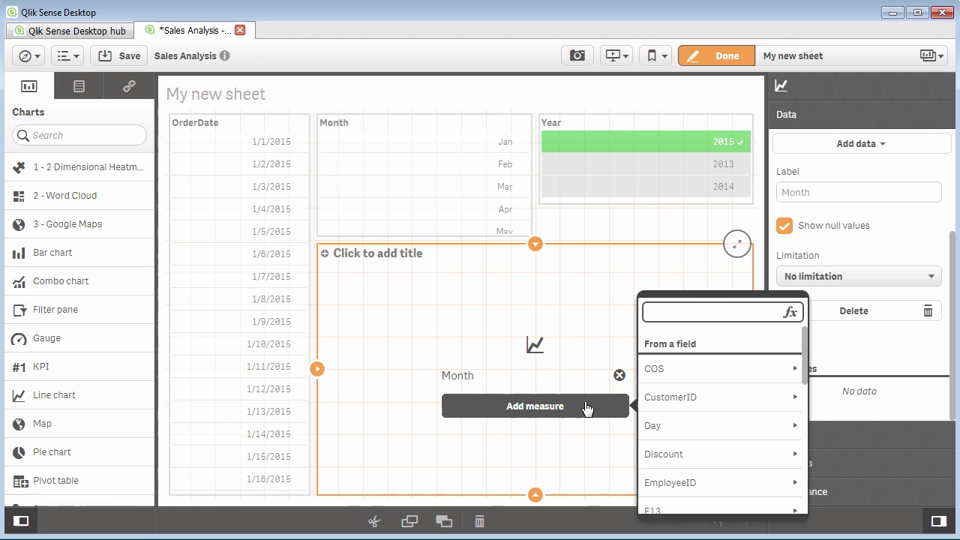
type("sa")
left_click(666, 373)
left_click(671, 367)
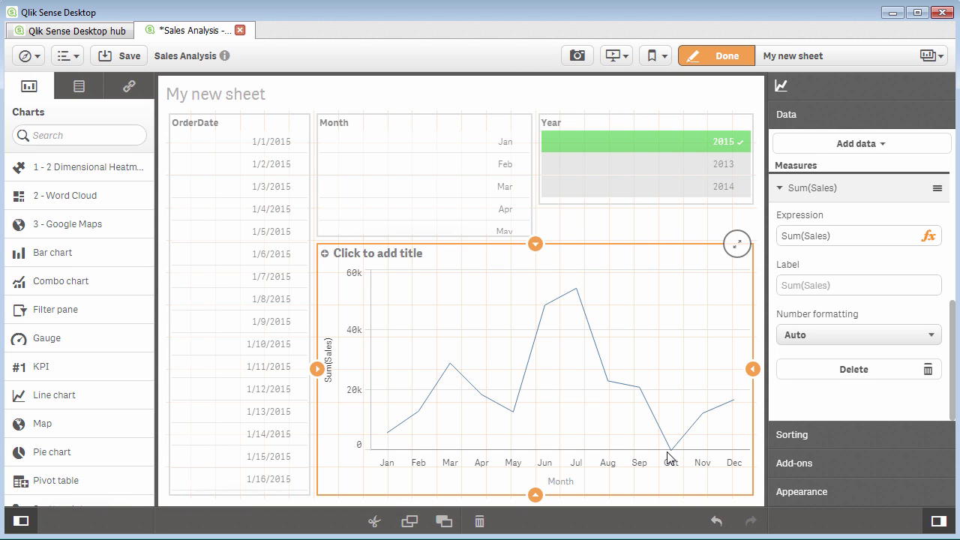
- In analysis view, search OrderDate for >=1/1/2015<=1/10/2015 and select that date range
left_click(726, 56)
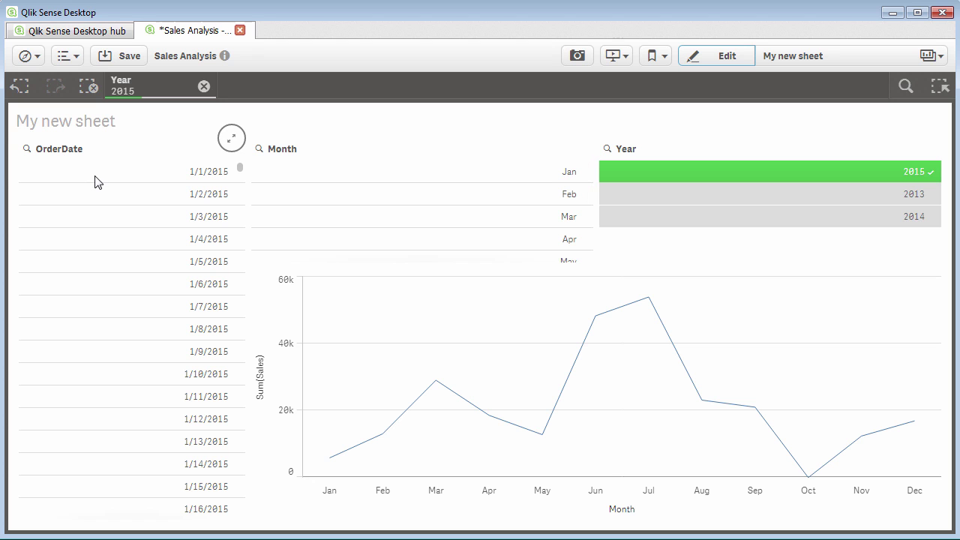
left_click(29, 151)
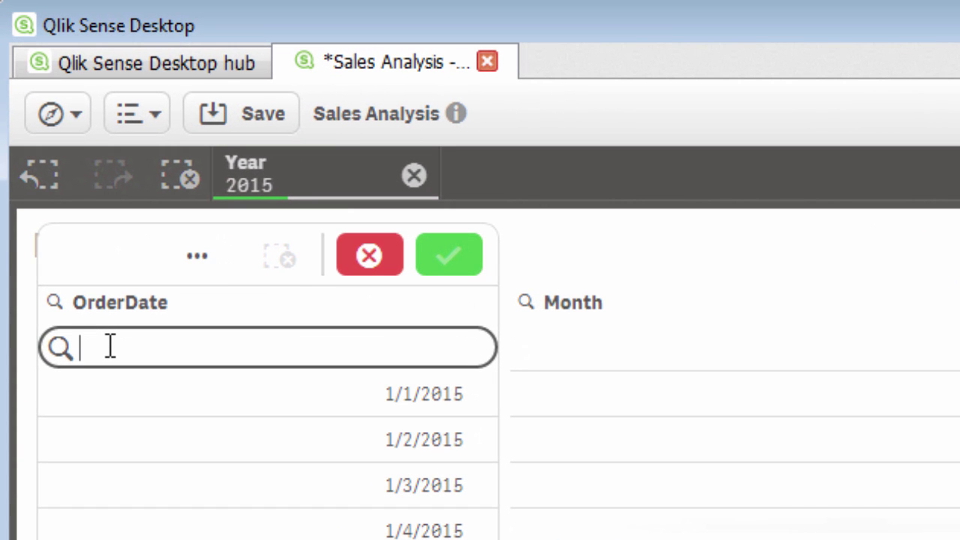
type("1/")
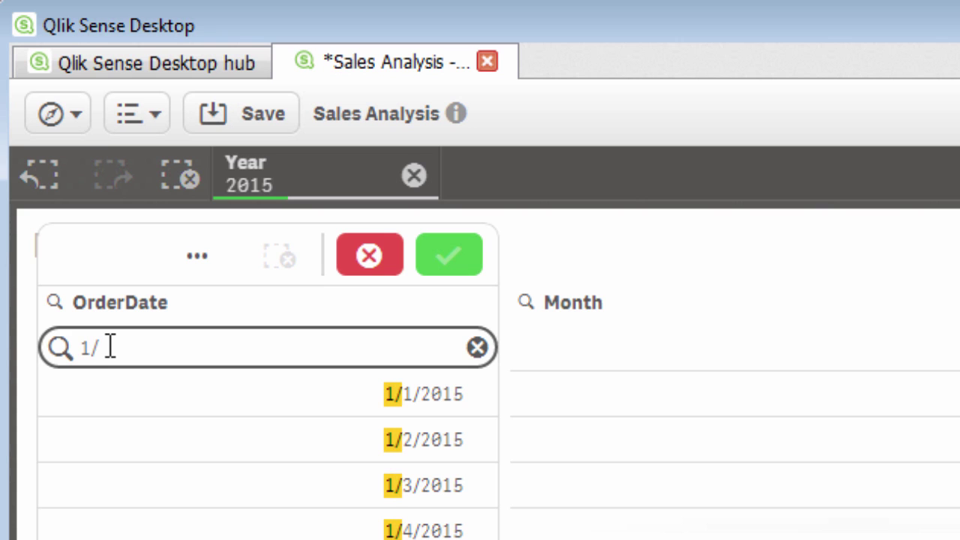
type("1/2015")
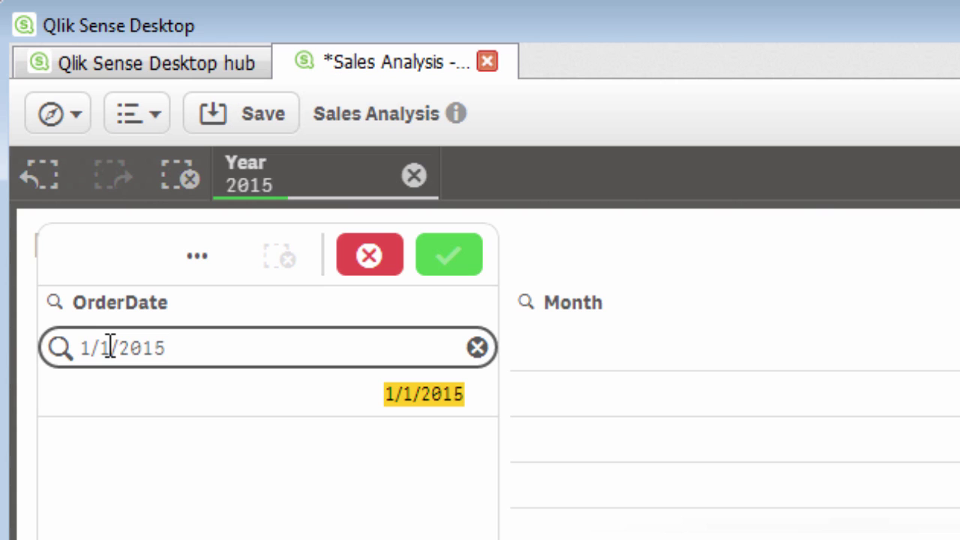
key("Home")
type(">")
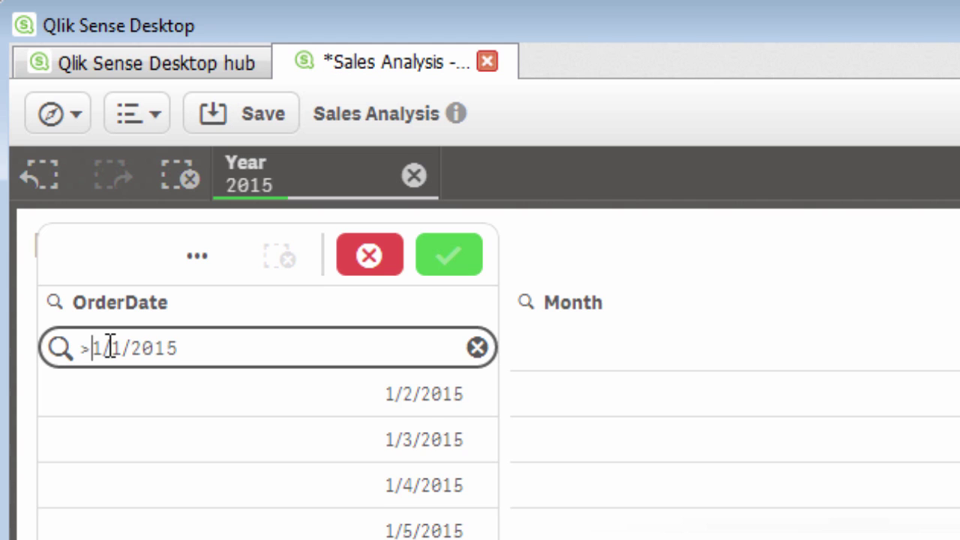
type("=")
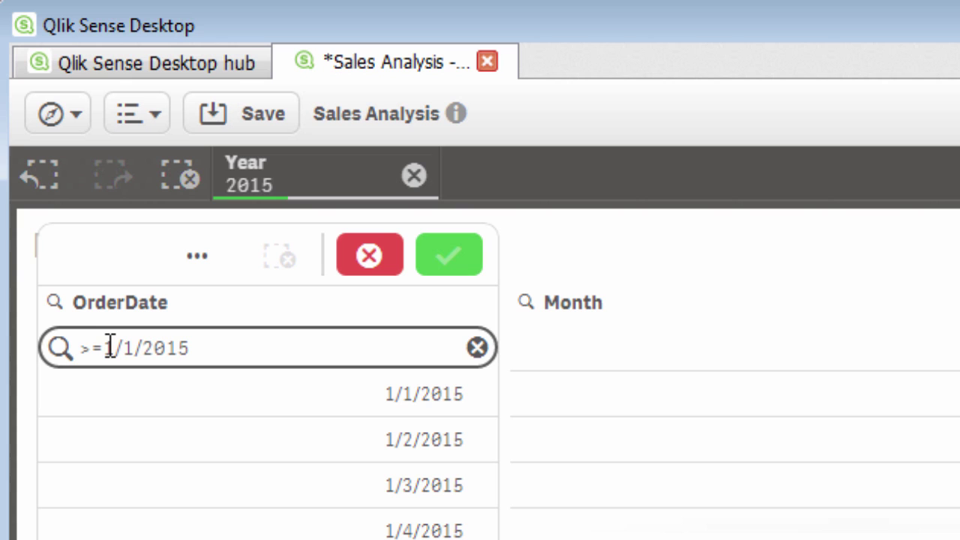
key("End")
type("<=1/10")
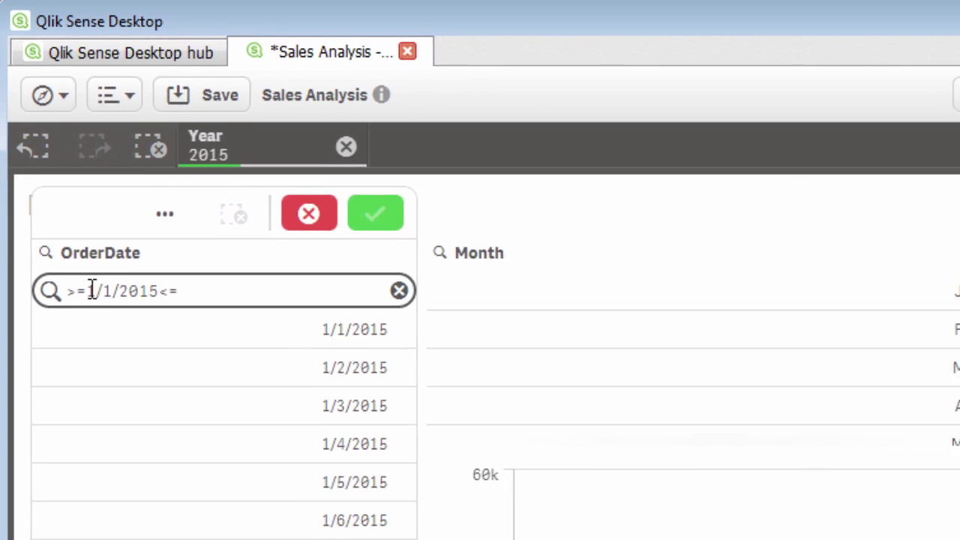
type("/2015")
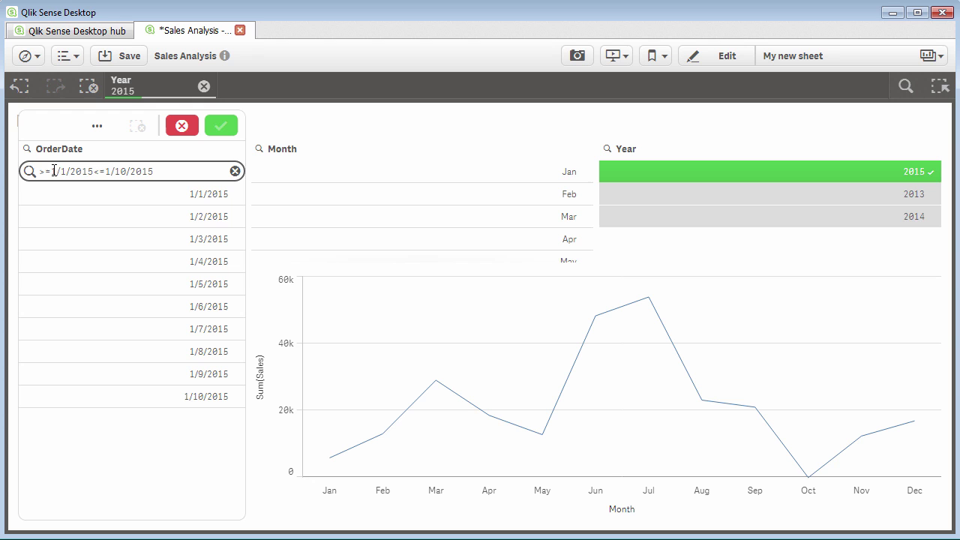
key("Return")
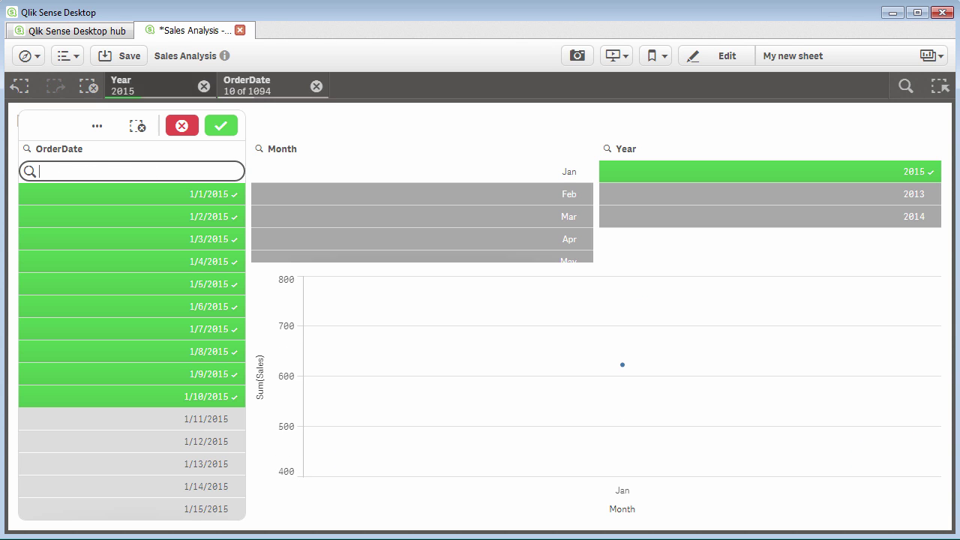
- Replace the chart's Month dimension with OrderDate from the field list, then exit edit mode
left_click(734, 60)
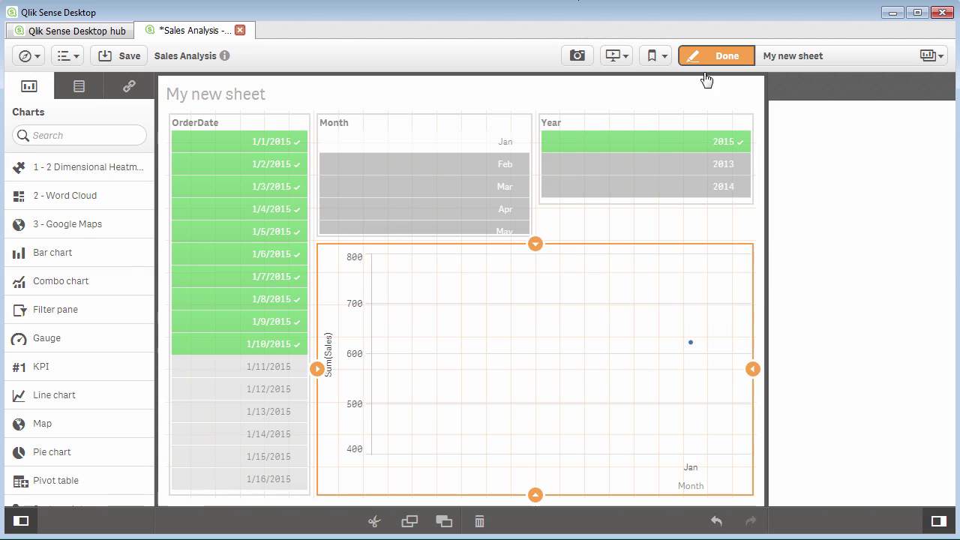
left_click(79, 85)
left_click(78, 134)
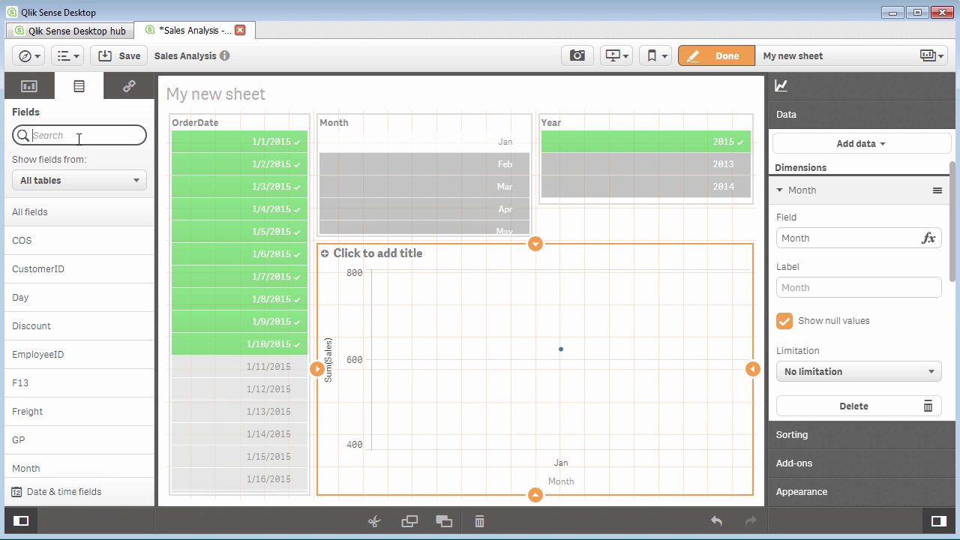
type("or")
left_click_drag(77, 228, 488, 322)
left_click(529, 352)
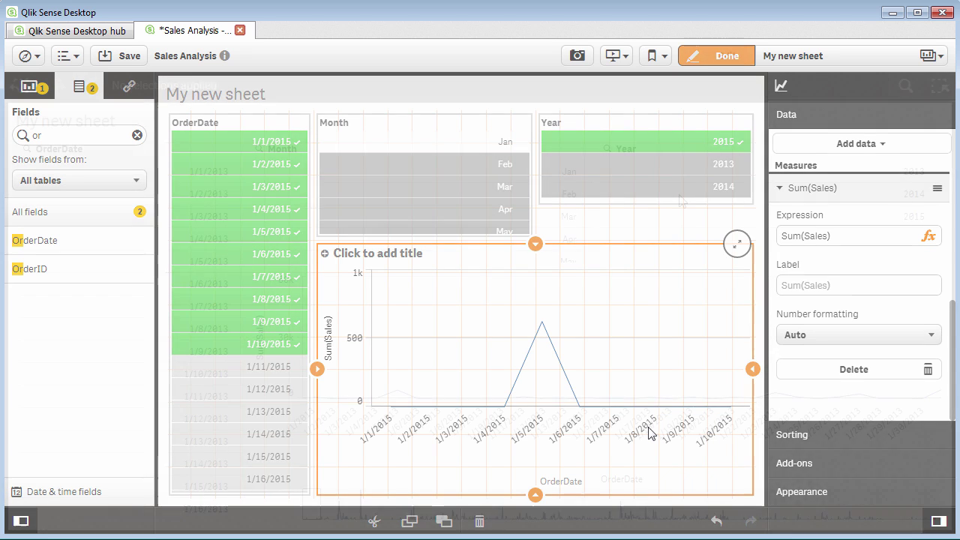
key("ctrl+e")
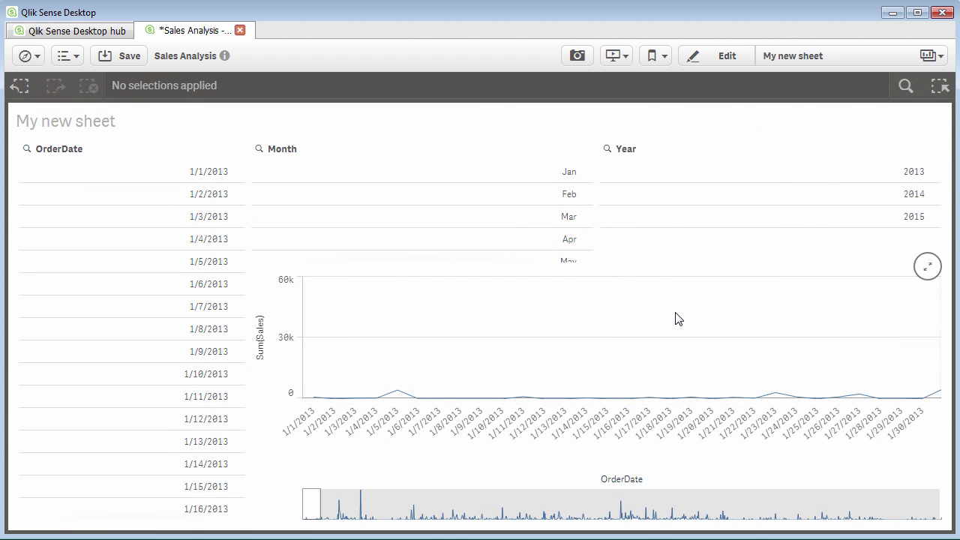
- Try the search >2013 in the Year filter pane, then clear it
left_click(608, 153)
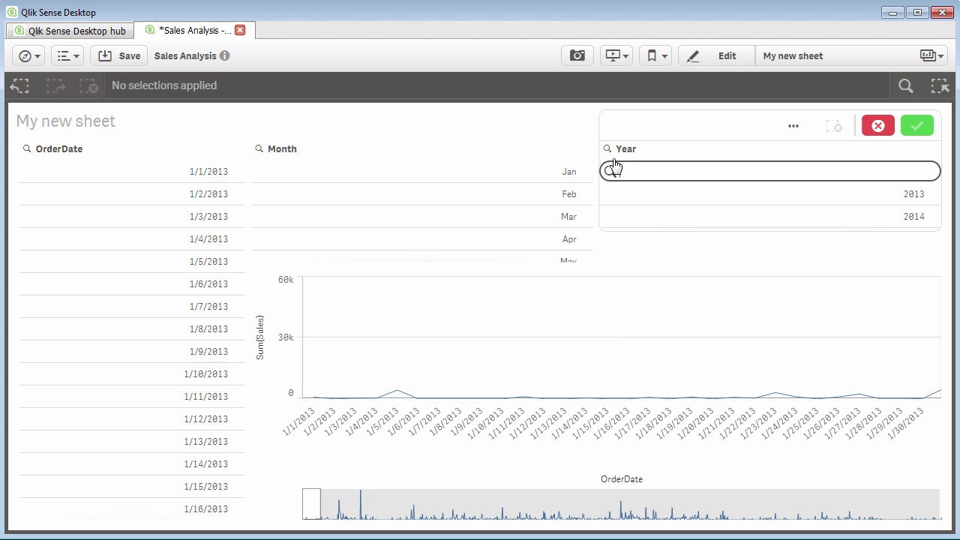
type(">2013")
key("BackSpace")
key("BackSpace")
key("BackSpace")
key("BackSpace")
key("BackSpace")
- Try searching Month for 'Jan Mar', clear it, then search with the wildcard *r
left_click(258, 150)
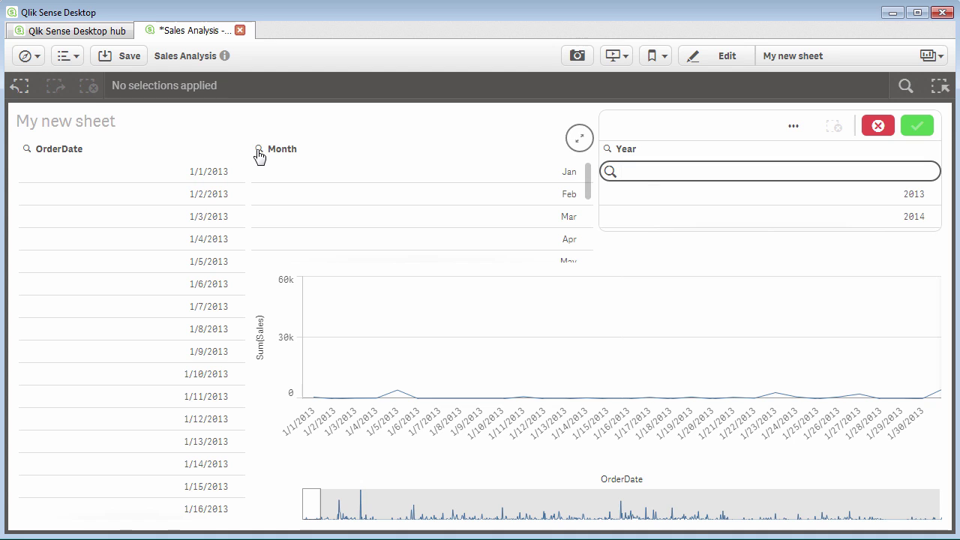
type("Jan Mar")
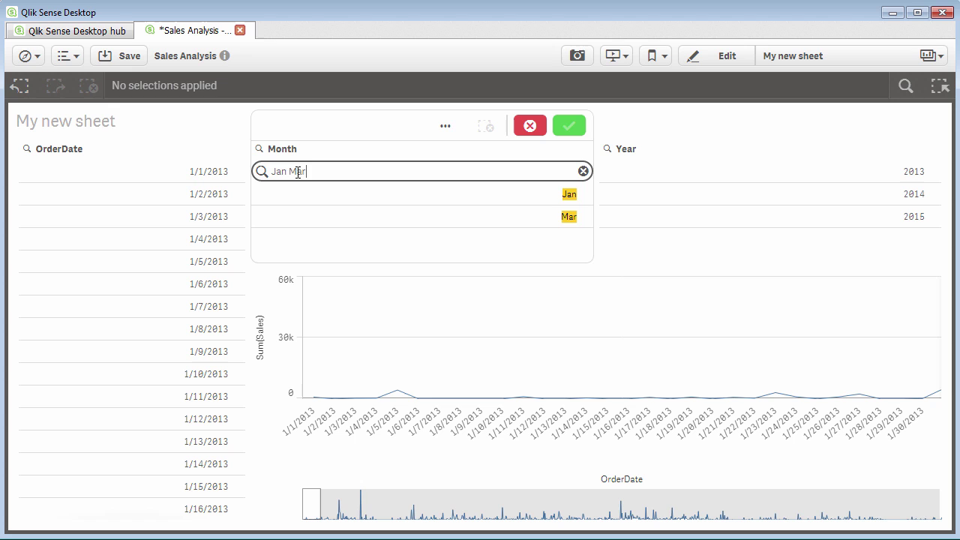
key("BackSpace")
key("BackSpace")
key("BackSpace")
key("BackSpace")
key("BackSpace")
key("BackSpace")
key("BackSpace")
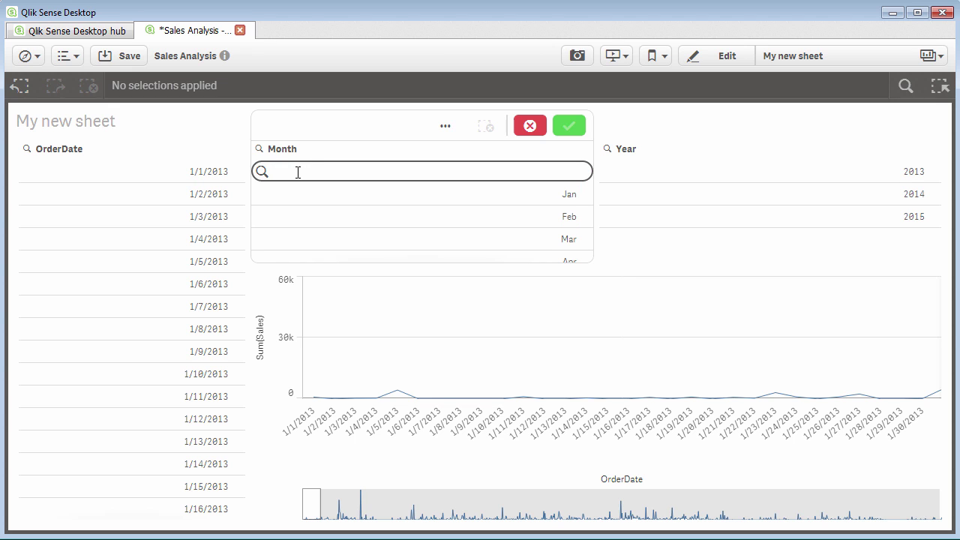
type("*r")
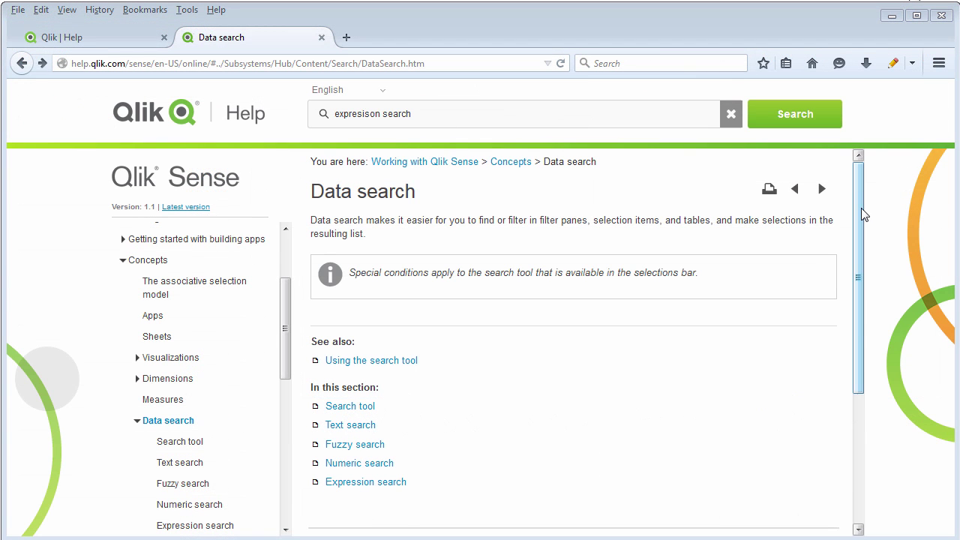
- Read the Wildcards section of the Text search help article, then browse the Qlik training page
left_click_drag(859, 207, 855, 272)
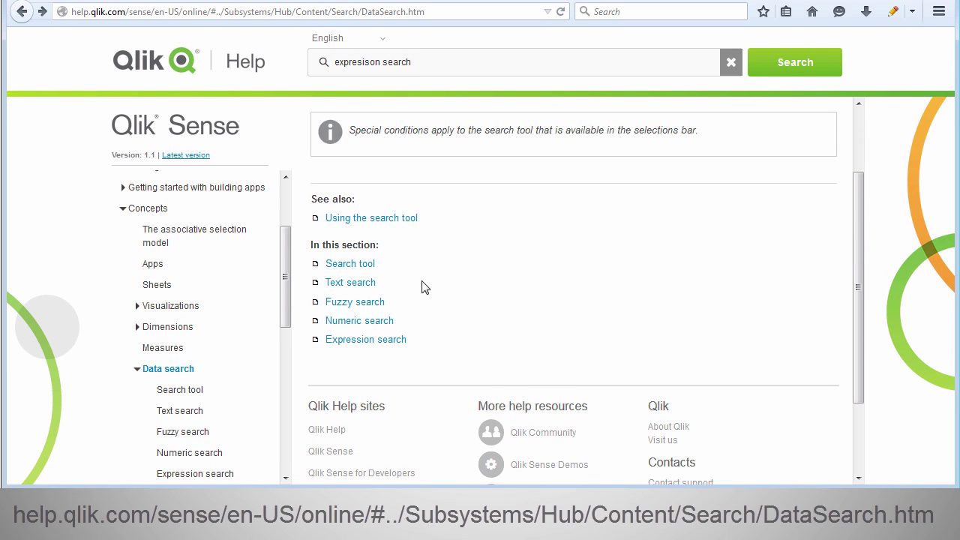
left_click(371, 324)
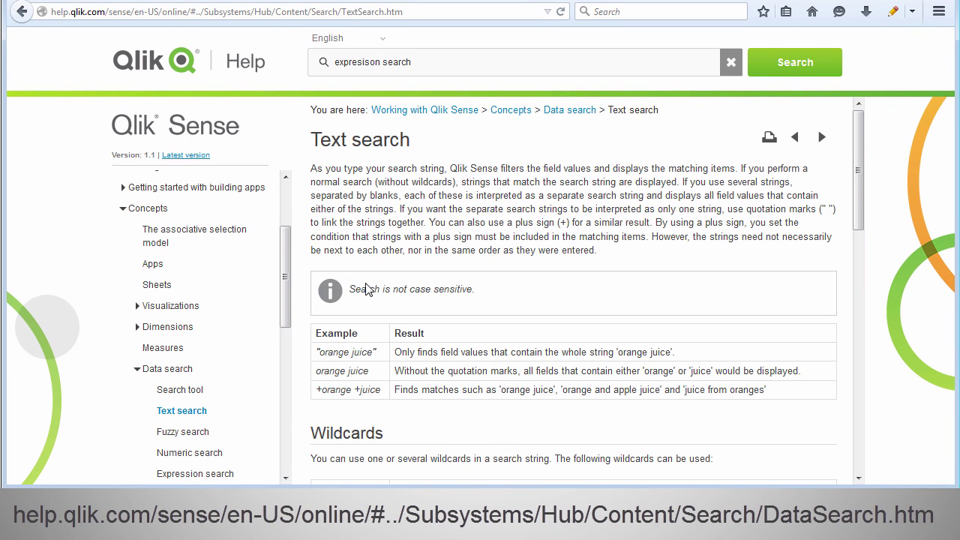
scroll(573, 335, "down", 3)
scroll(573, 336, "down", 10)
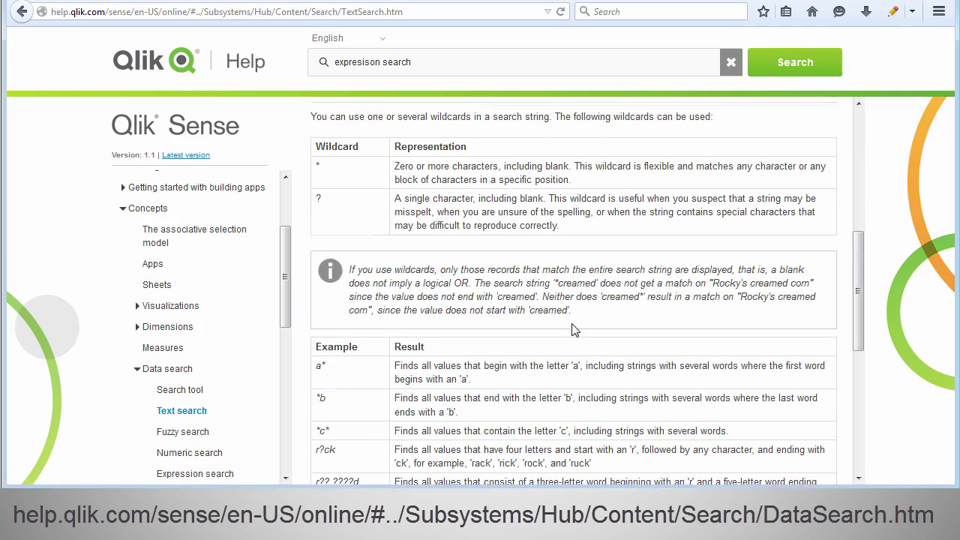
scroll(570, 330, "down", 5)
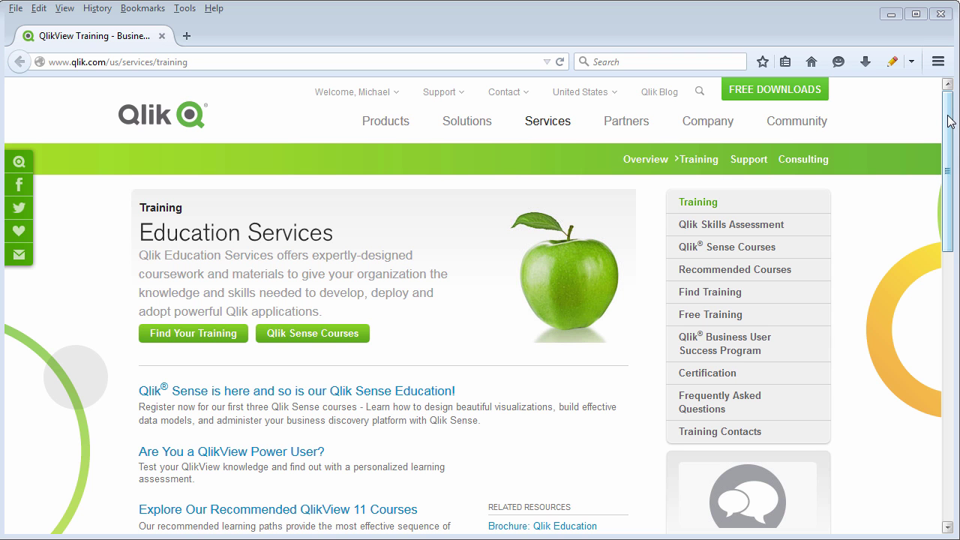
left_click_drag(951, 122, 949, 136)
left_click_drag(948, 94, 942, 336)
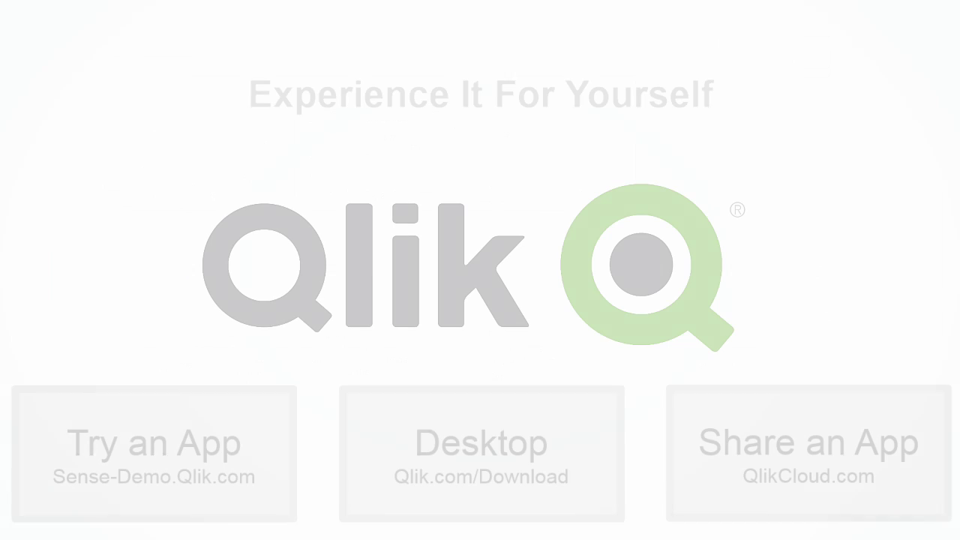